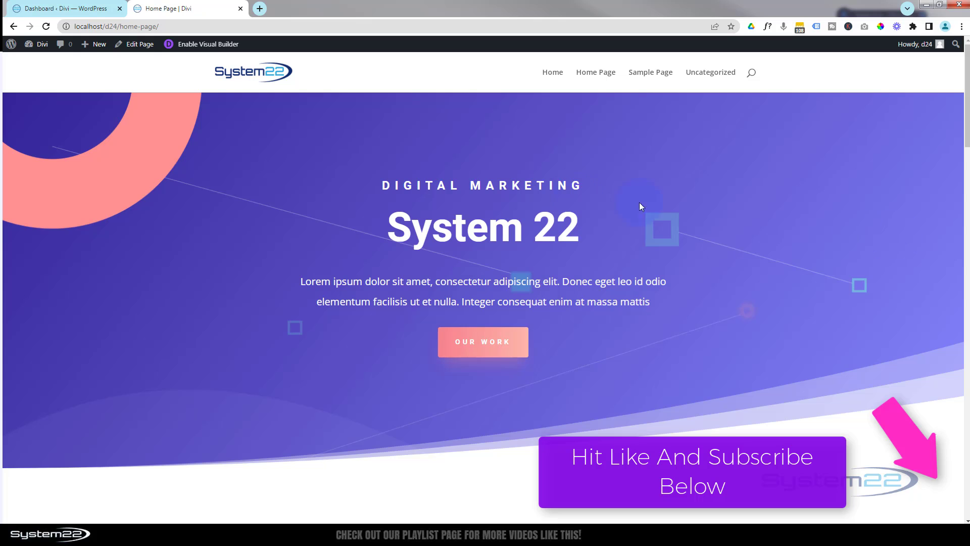
Step: Show the admin bar's + New menu listing Post, Media, Page, Project and User
mouse_move(98, 46)
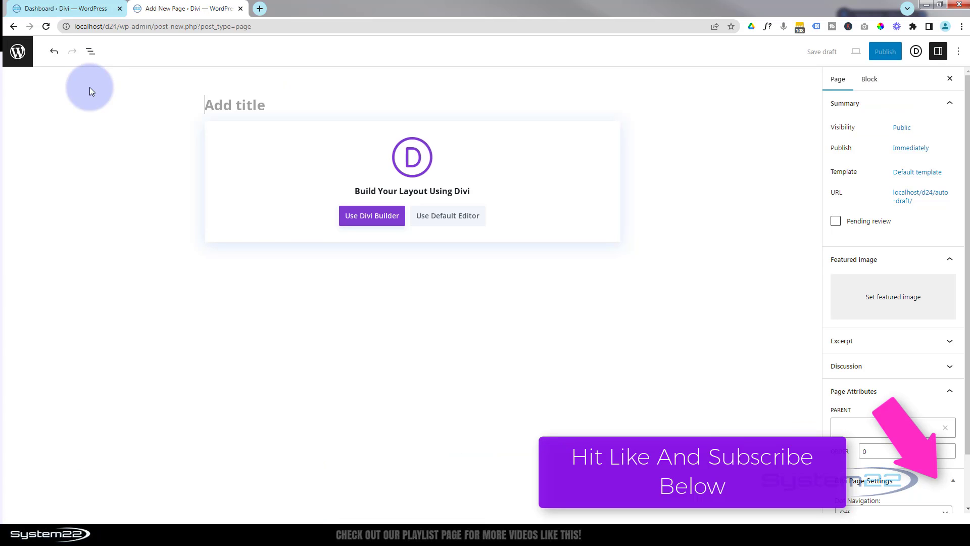
Step: Create page 'Builder' in Divi from blank, adding a one-column row with a Call To Action module
text(Builder)
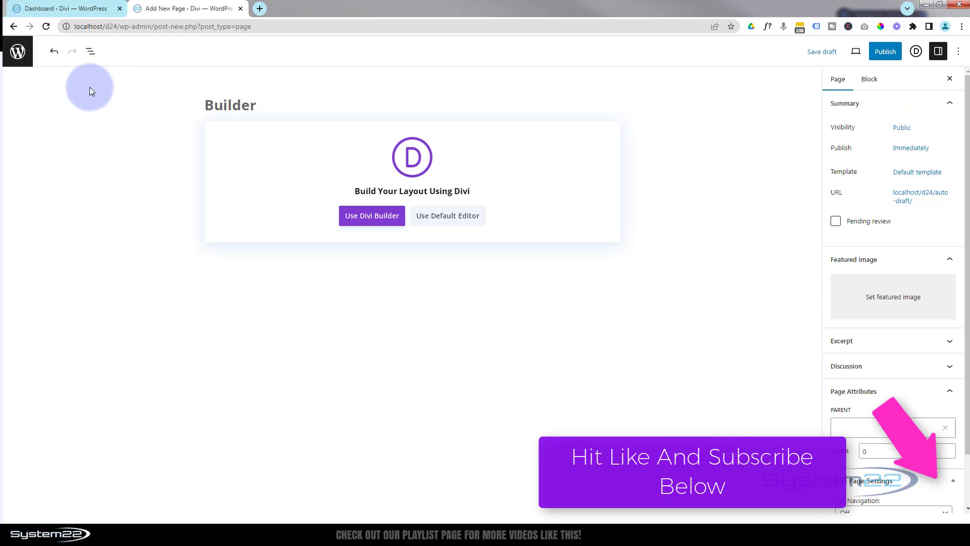
click(368, 221)
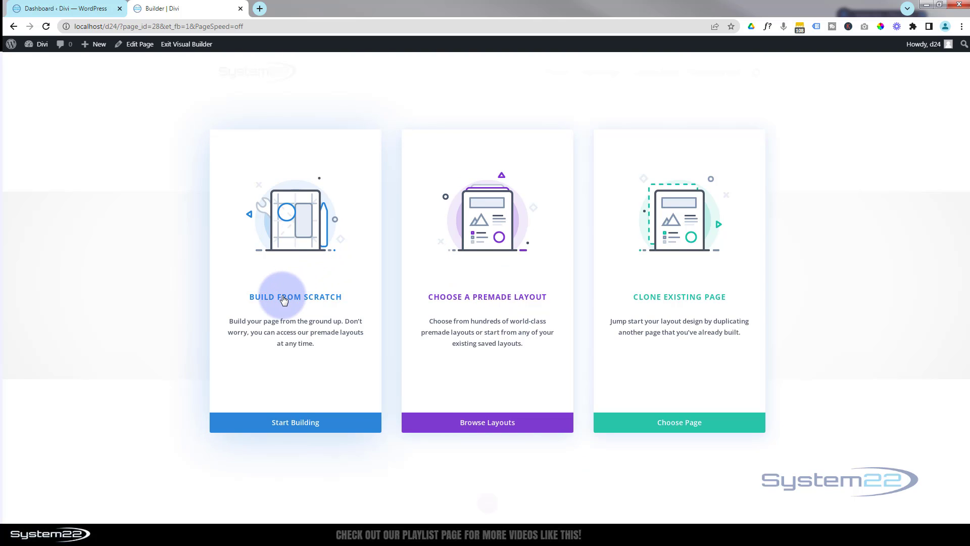
click(280, 427)
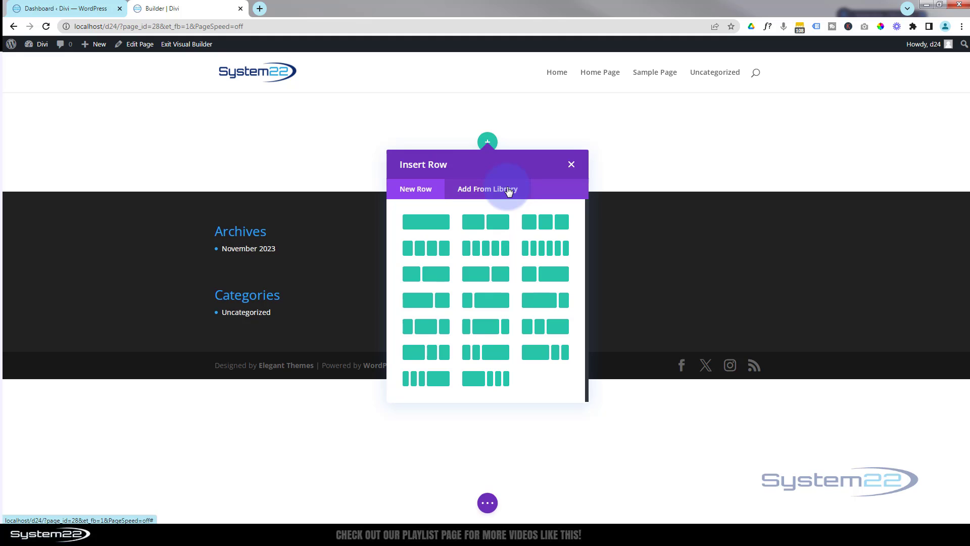
click(425, 226)
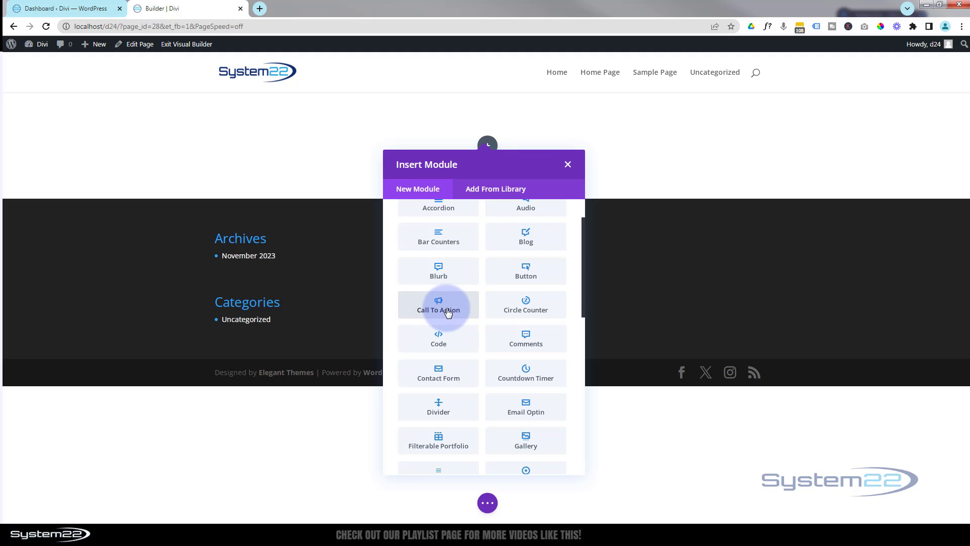
click(447, 312)
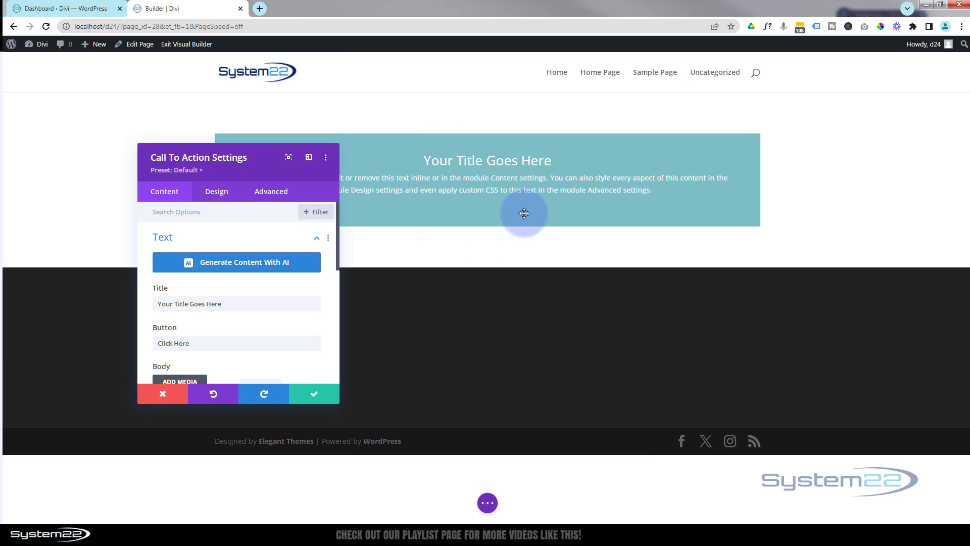
Step: Review the call-to-action's Title, Button and Body content fields
click(534, 165)
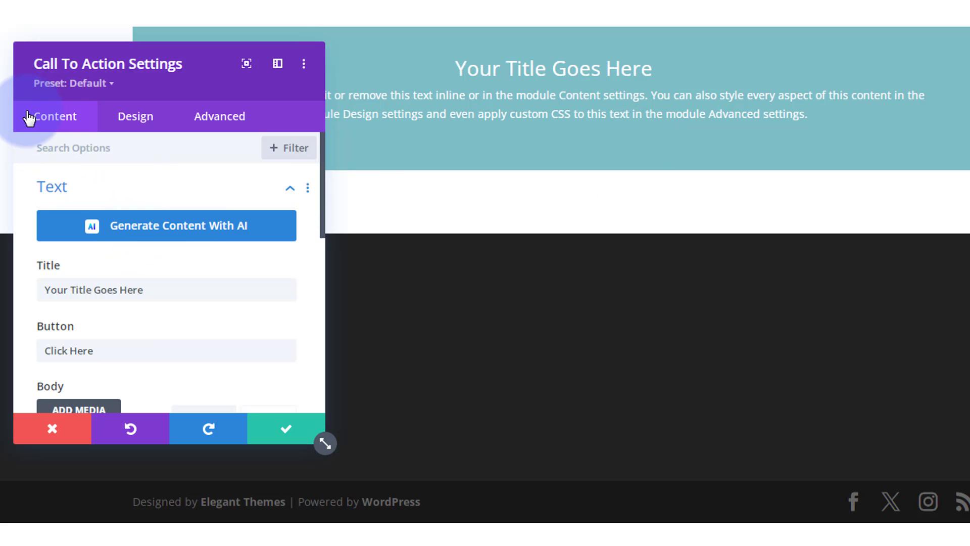
click(84, 116)
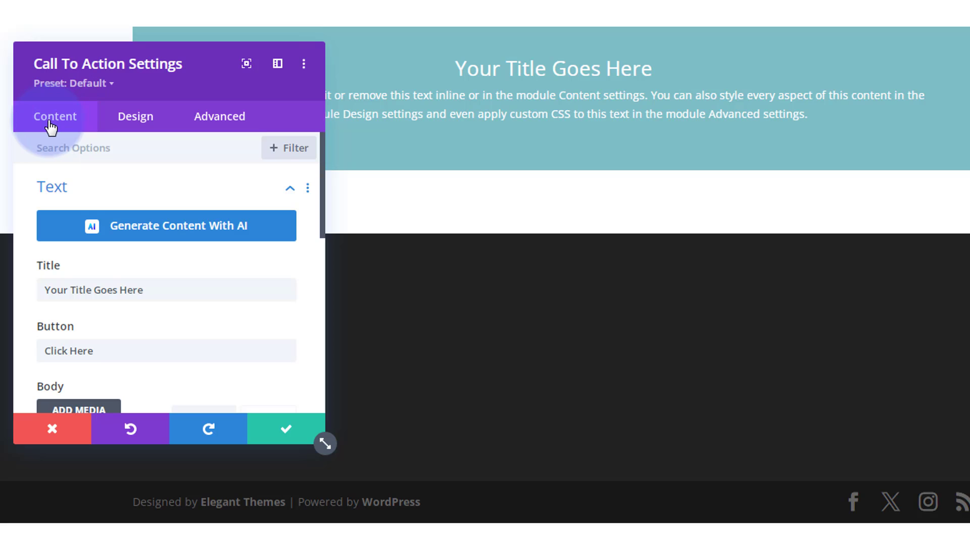
click(163, 286)
scroll(212, 223, down, 2)
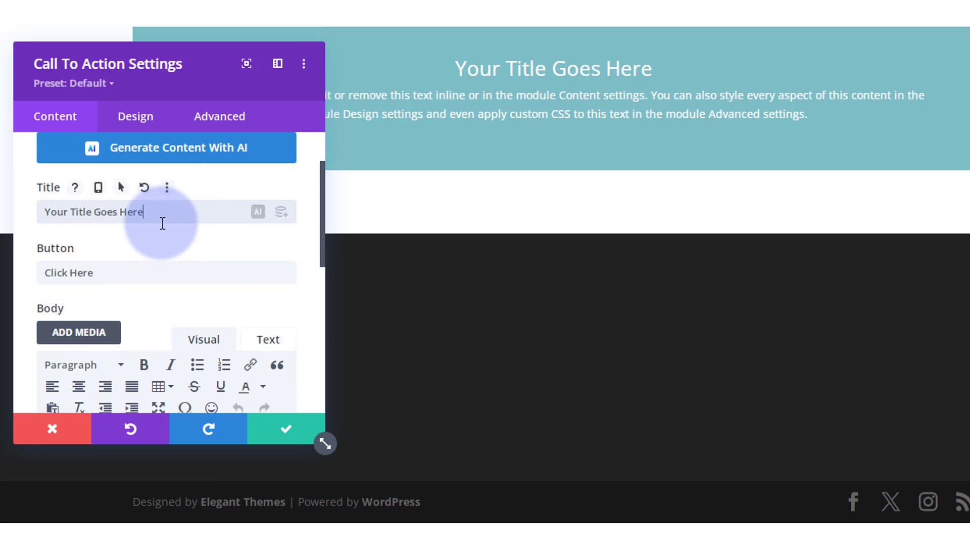
drag(163, 222, 26, 202)
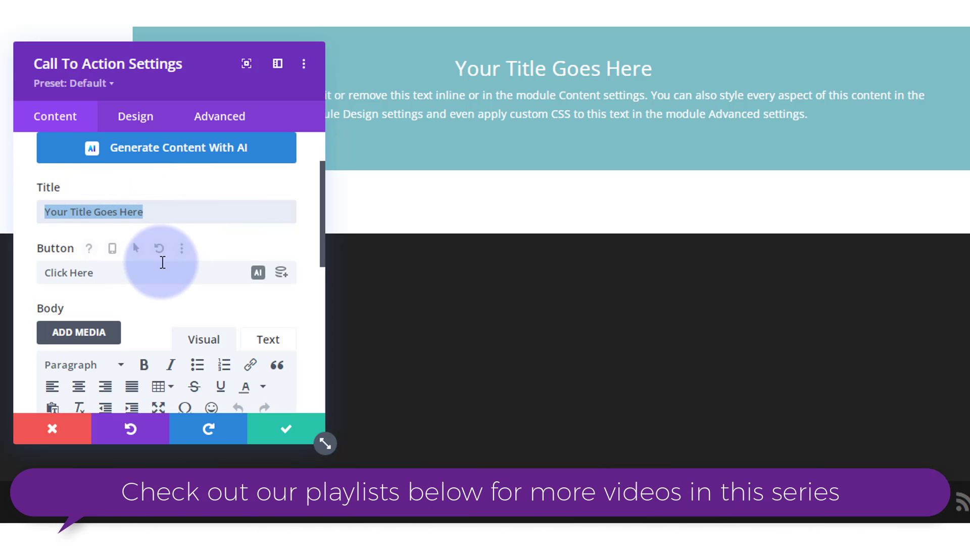
click(94, 274)
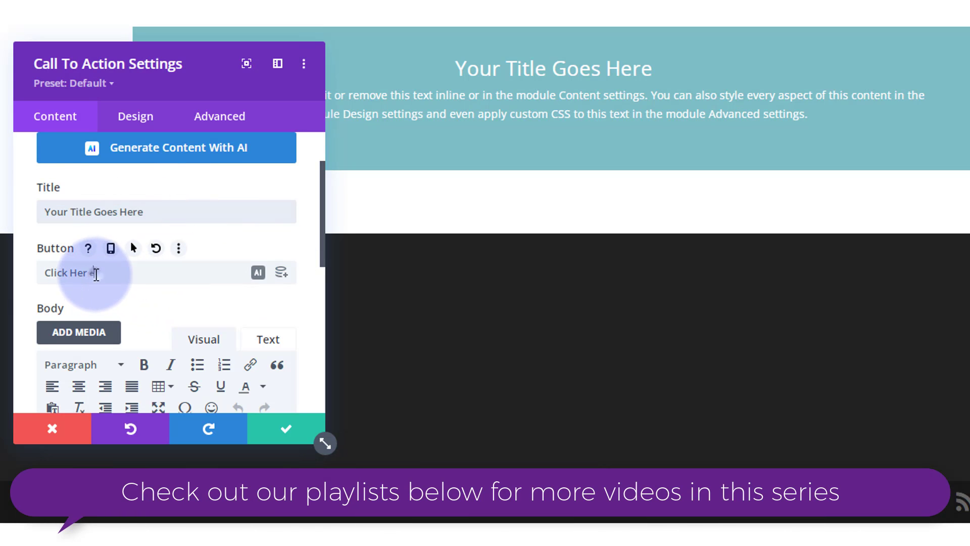
drag(93, 275, 26, 277)
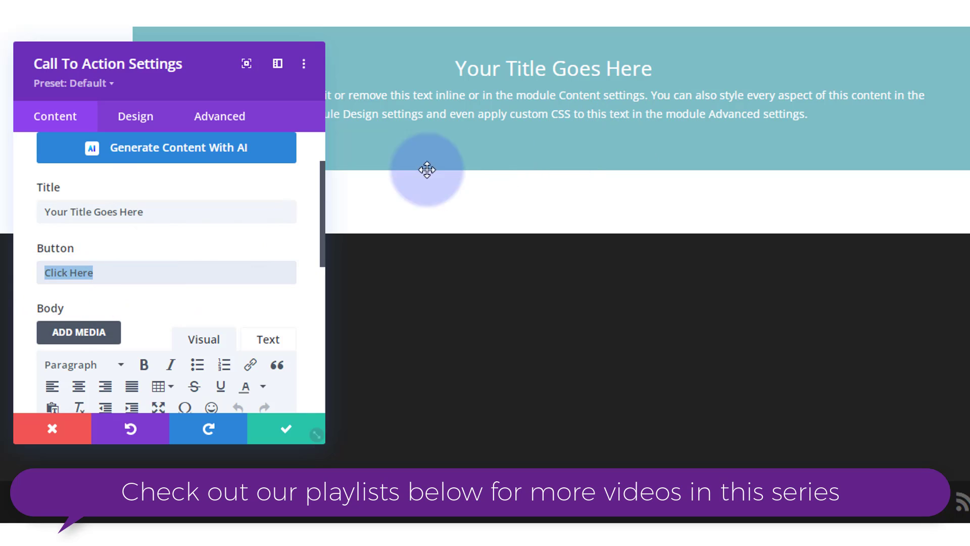
scroll(199, 229, down, 5)
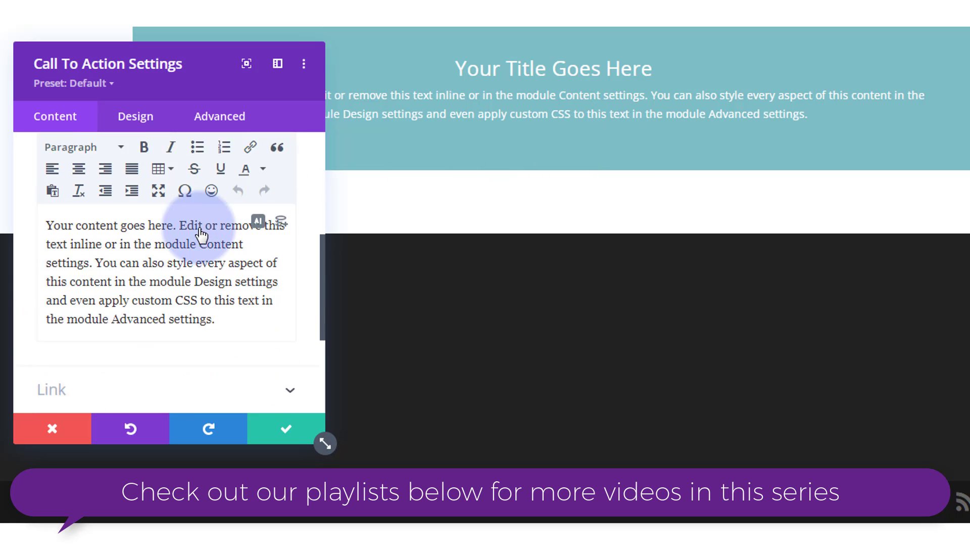
drag(45, 209, 225, 314)
scroll(232, 336, up, 2)
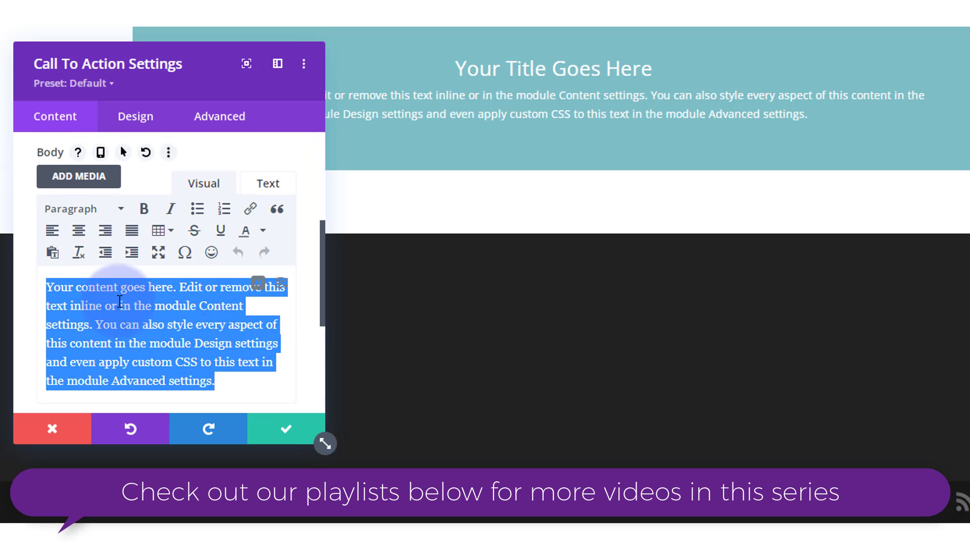
click(70, 210)
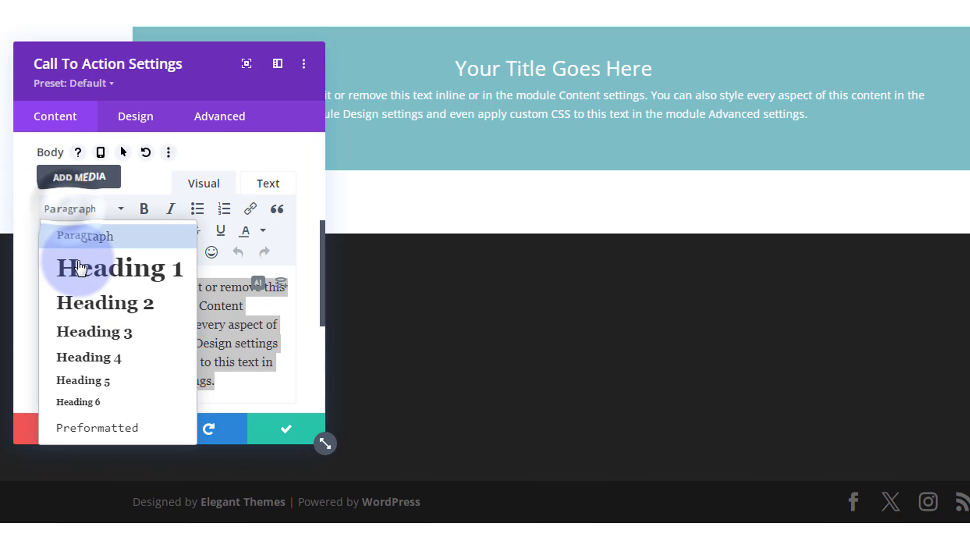
click(146, 171)
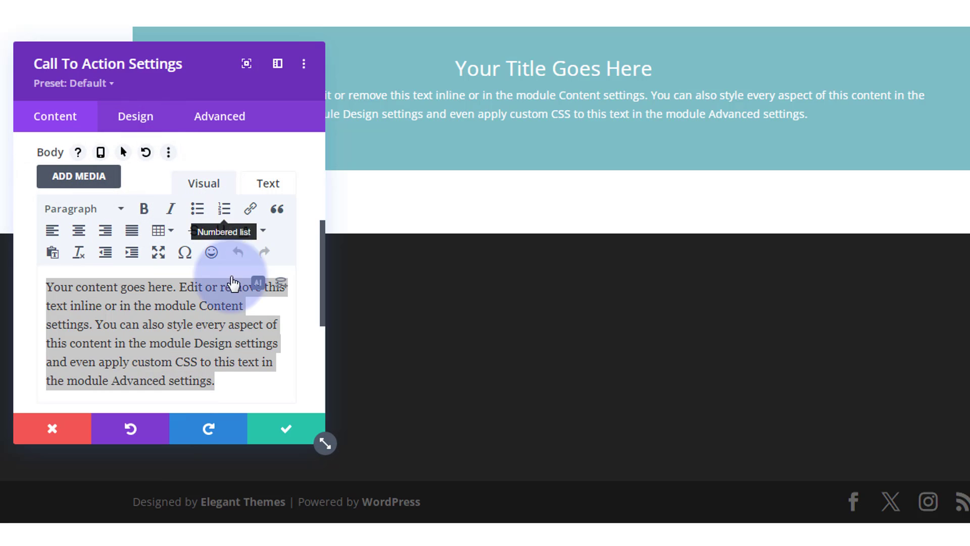
click(280, 366)
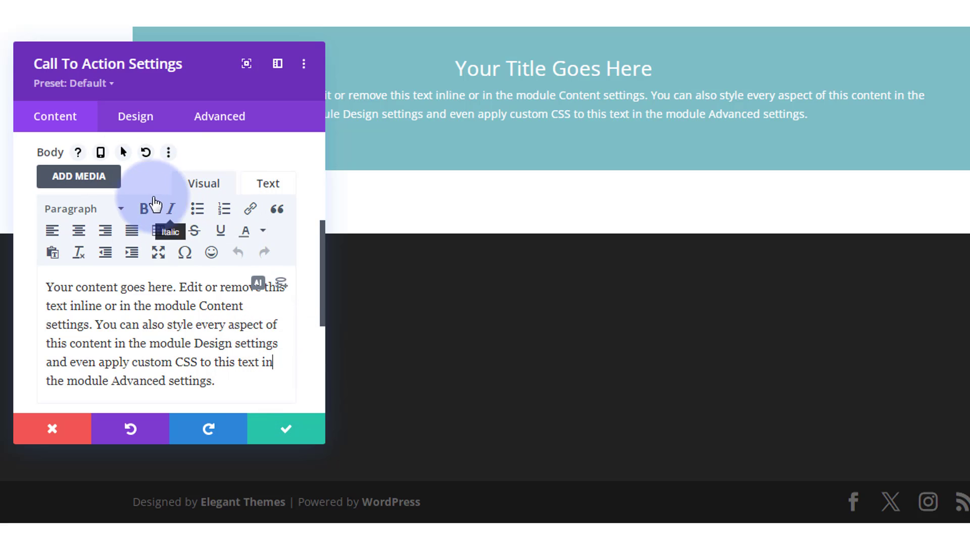
Step: Set the Button Link URL to # so the Click Here button appears
scroll(124, 213, down, 5)
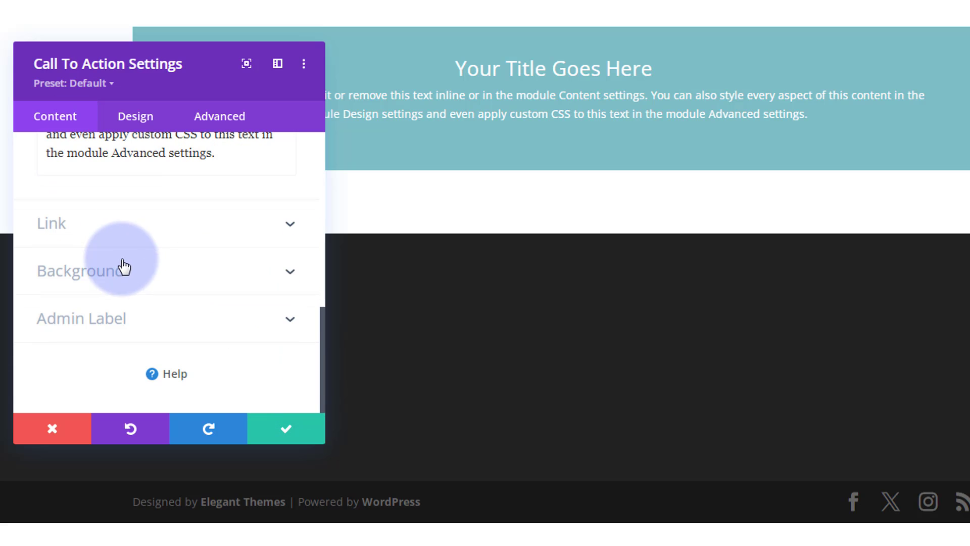
click(104, 228)
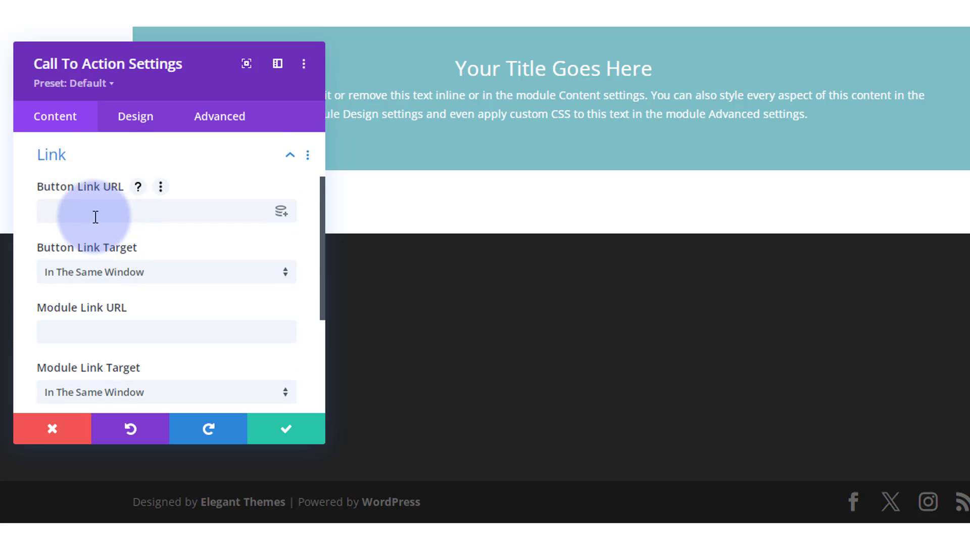
click(81, 207)
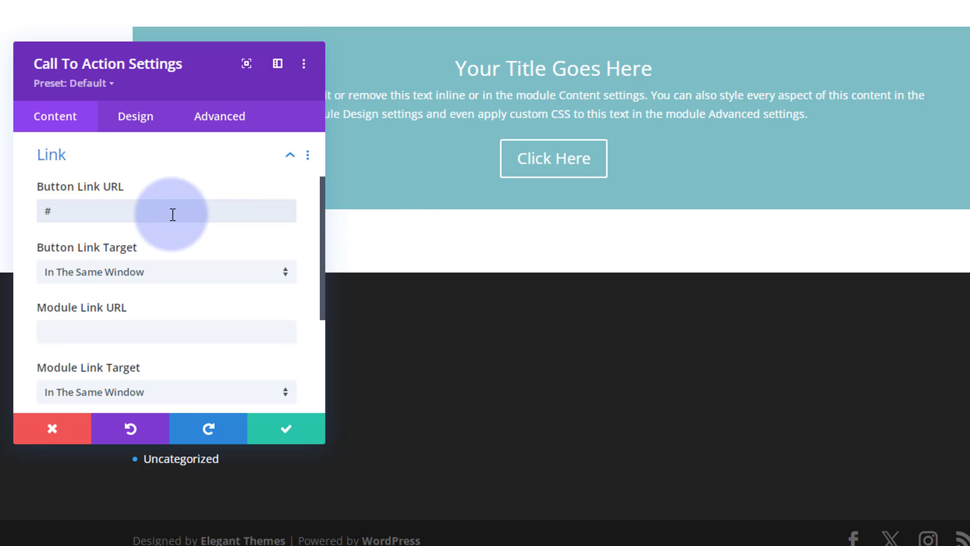
Step: Set Design > Button's Use Custom Styles For Button to YES and review the button options
click(138, 121)
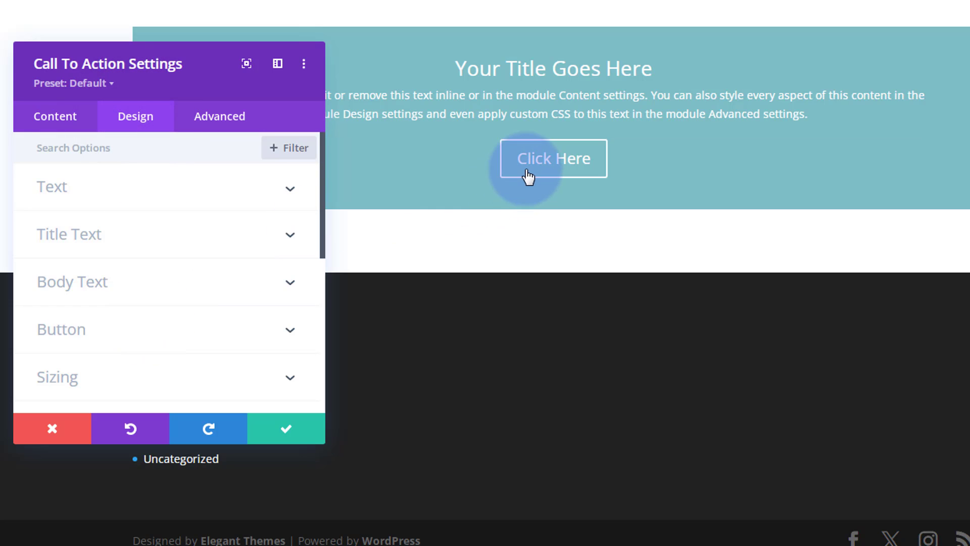
drag(195, 65, 526, 91)
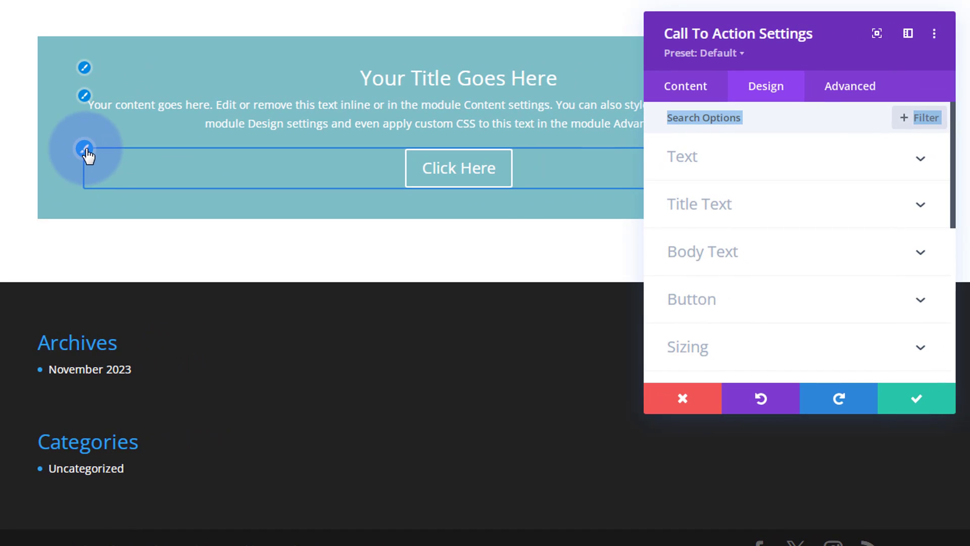
click(84, 149)
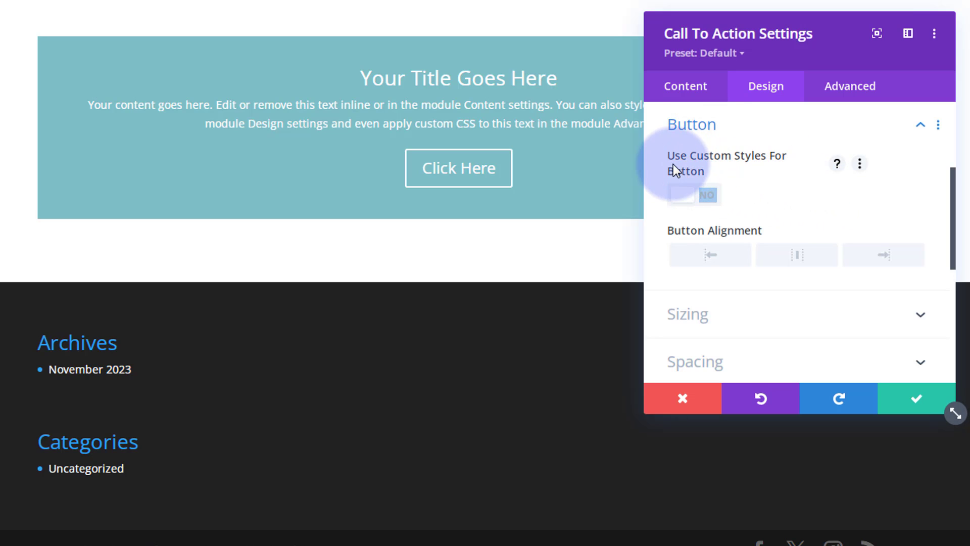
click(689, 200)
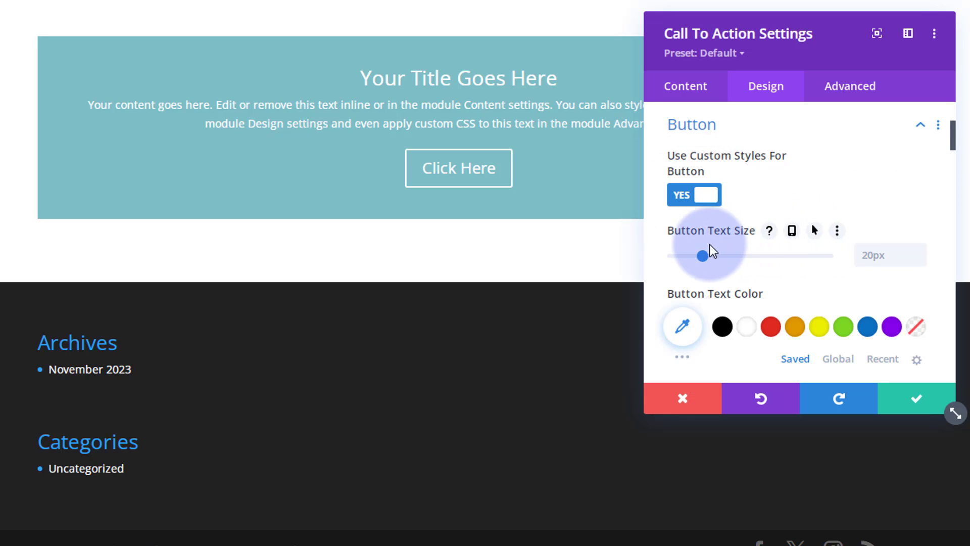
scroll(762, 311, down, 3)
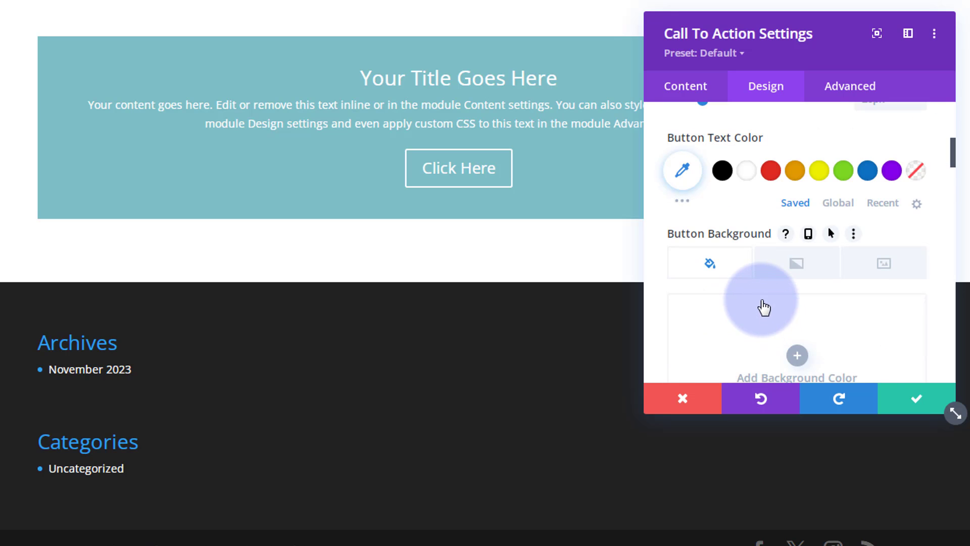
scroll(748, 299, down, 3)
scroll(736, 206, down, 2)
scroll(735, 204, down, 5)
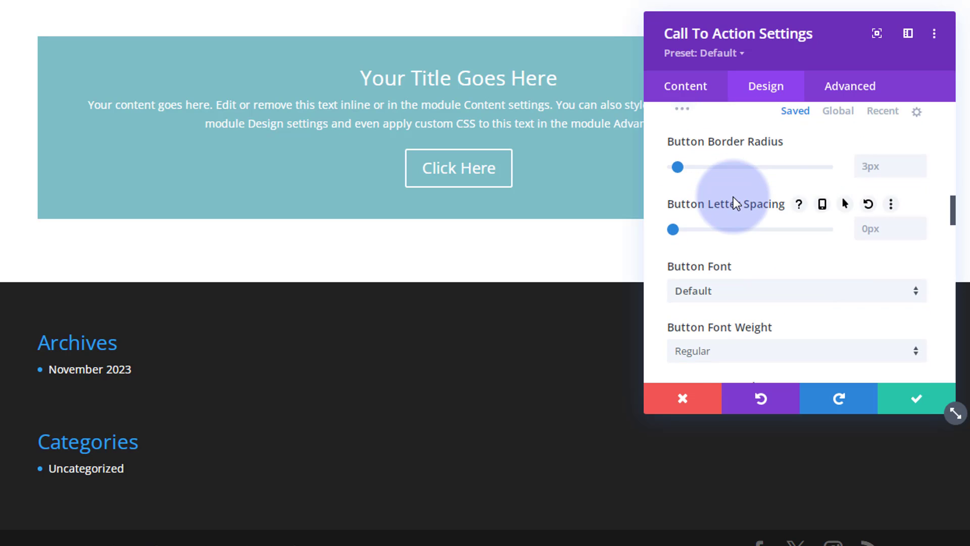
scroll(733, 196, down, 2)
scroll(733, 196, down, 3)
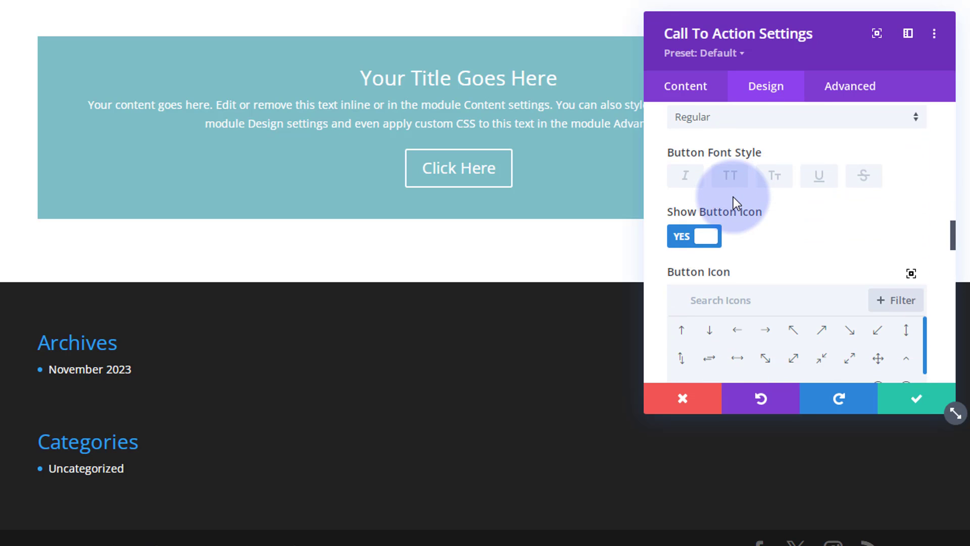
scroll(732, 196, down, 2)
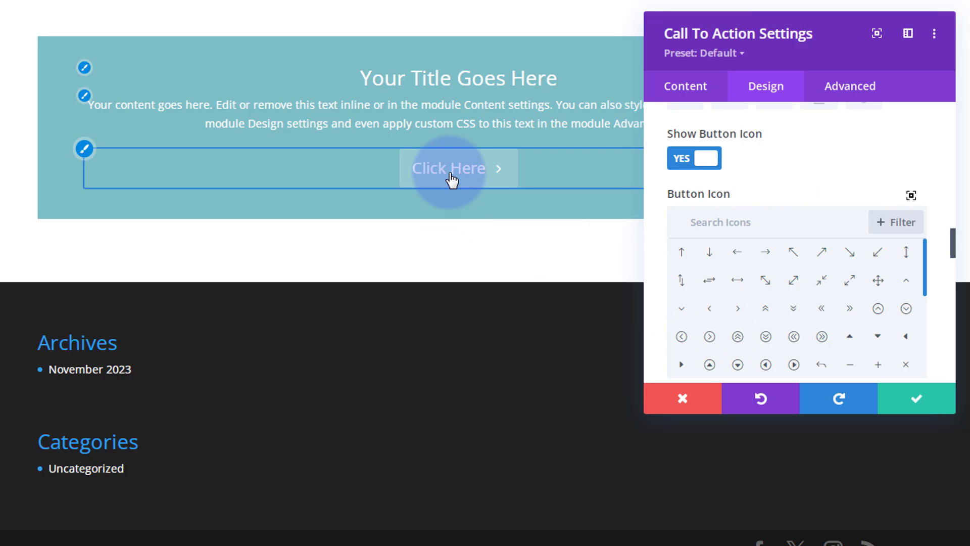
scroll(753, 277, down, 5)
scroll(872, 167, down, 3)
scroll(874, 163, down, 3)
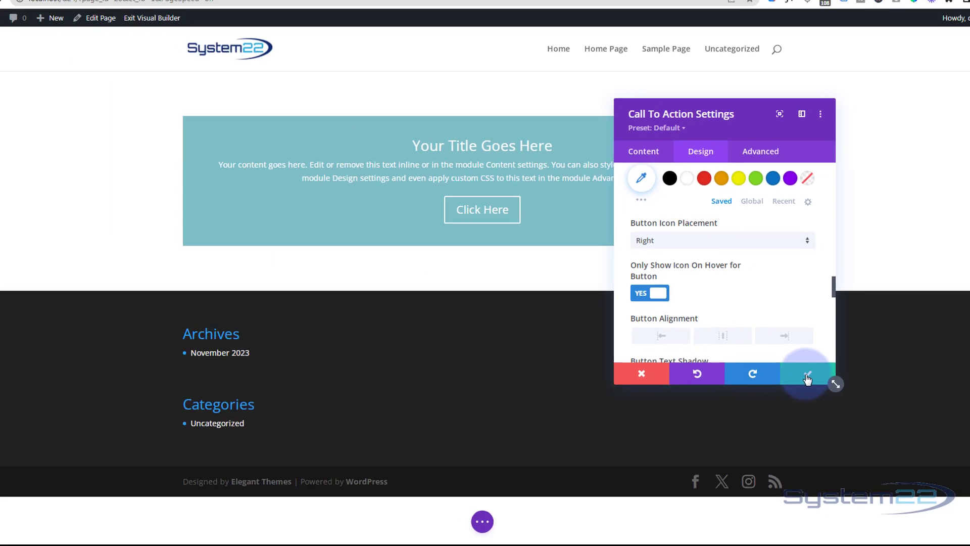
Step: Save the call-to-action, then pick an Image background for the section to open the media library
click(807, 378)
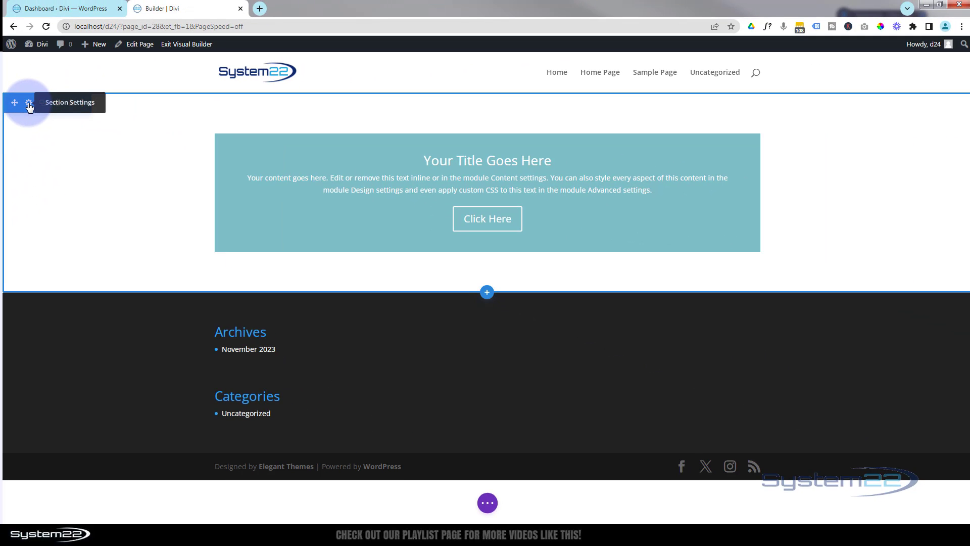
click(29, 106)
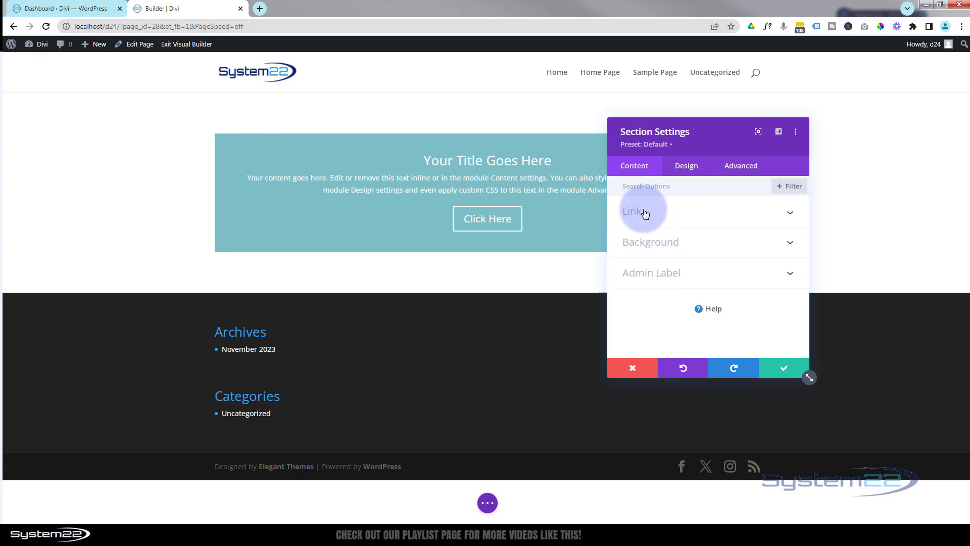
click(643, 241)
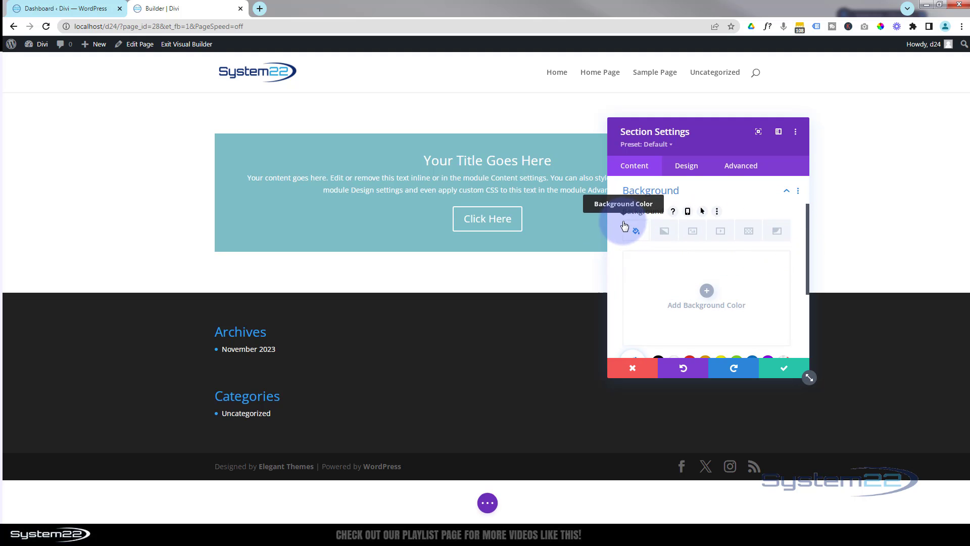
click(696, 233)
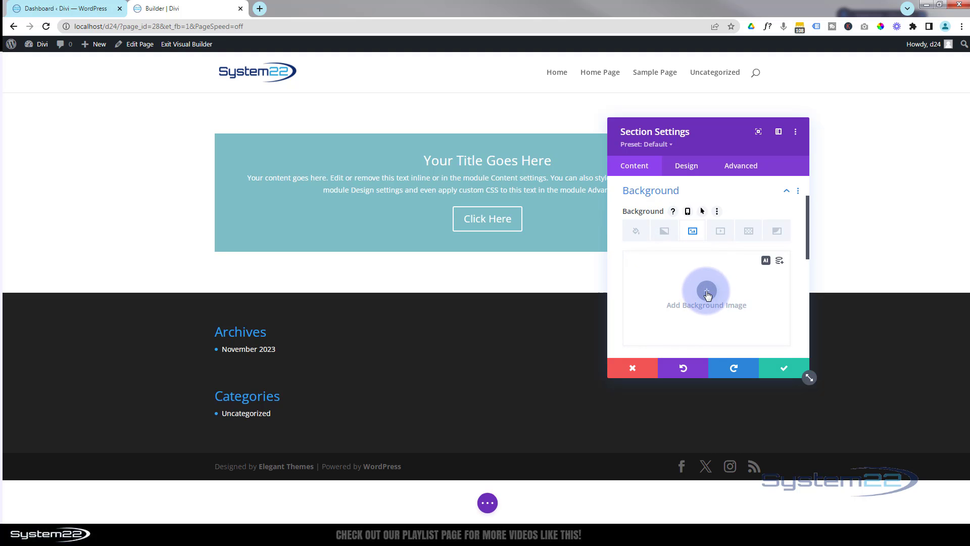
click(707, 292)
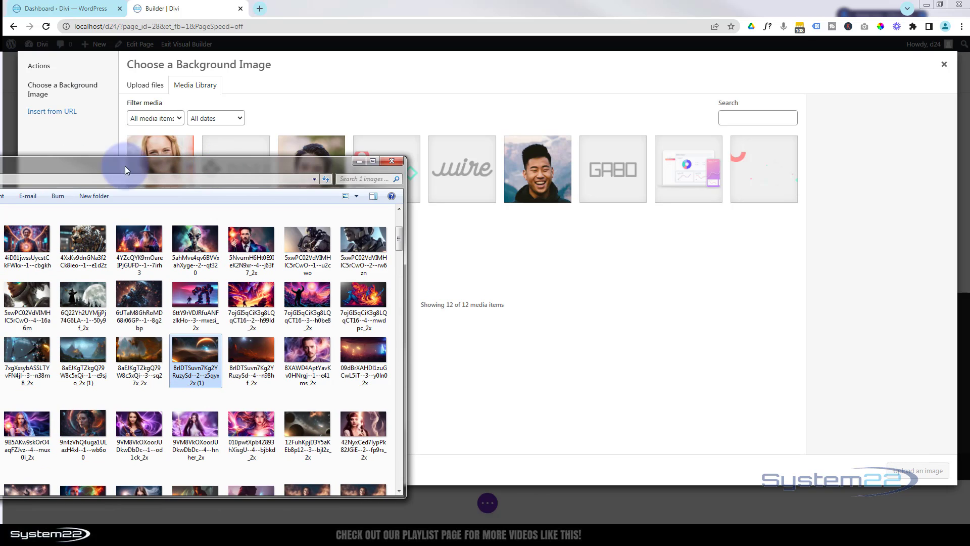
Step: Upload the space image to the media library with alt text 'space'
drag(2, 273, 264, 222)
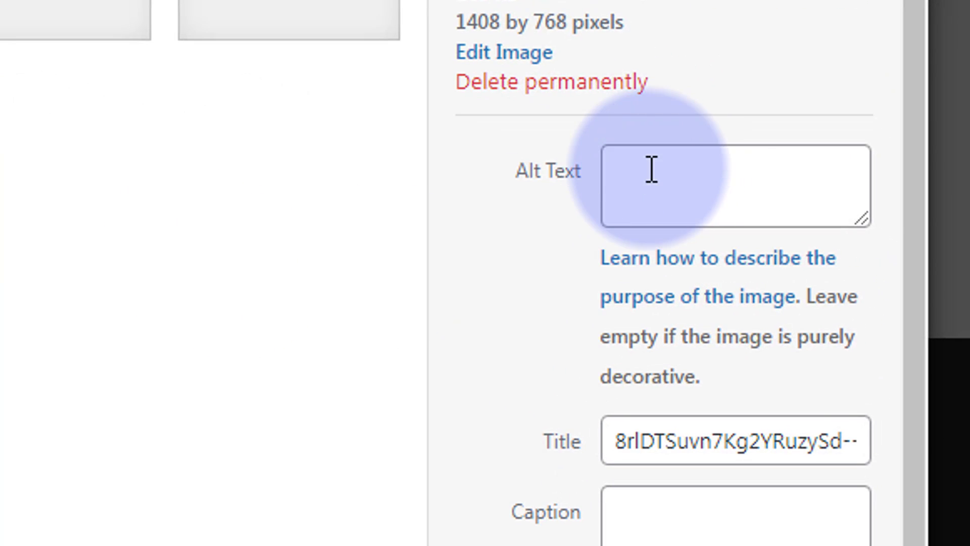
click(652, 171)
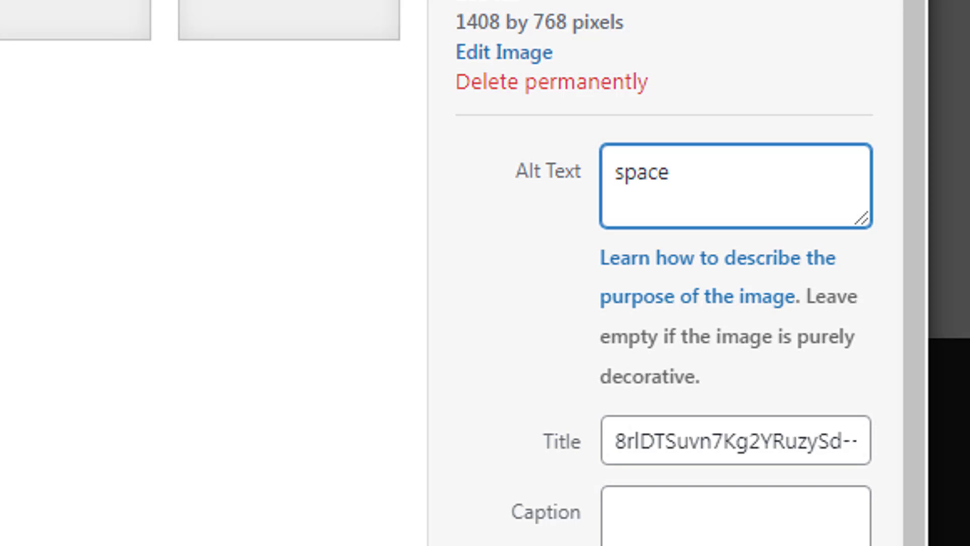
click(546, 387)
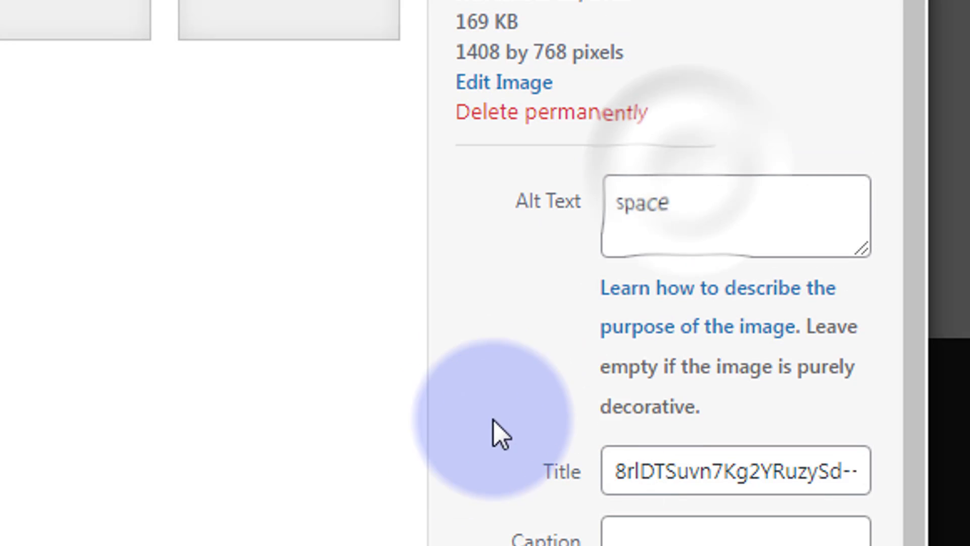
scroll(523, 392, down, 5)
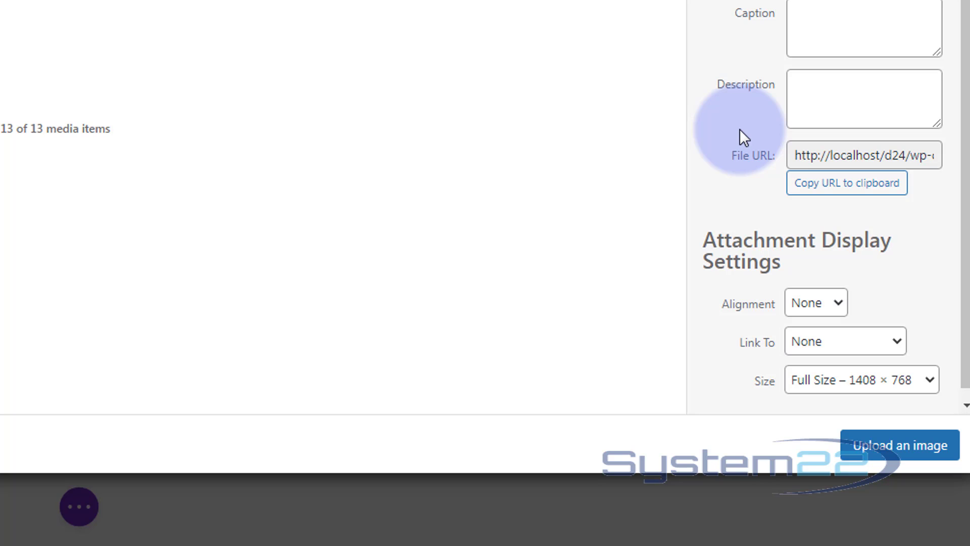
scroll(739, 129, down, 1)
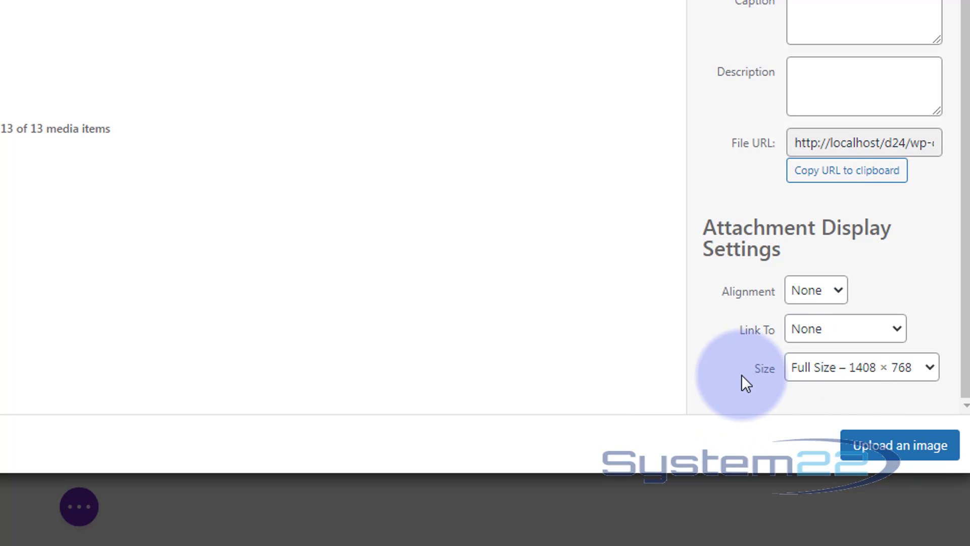
Step: Keep Full Size and set the space image as the section background
click(855, 364)
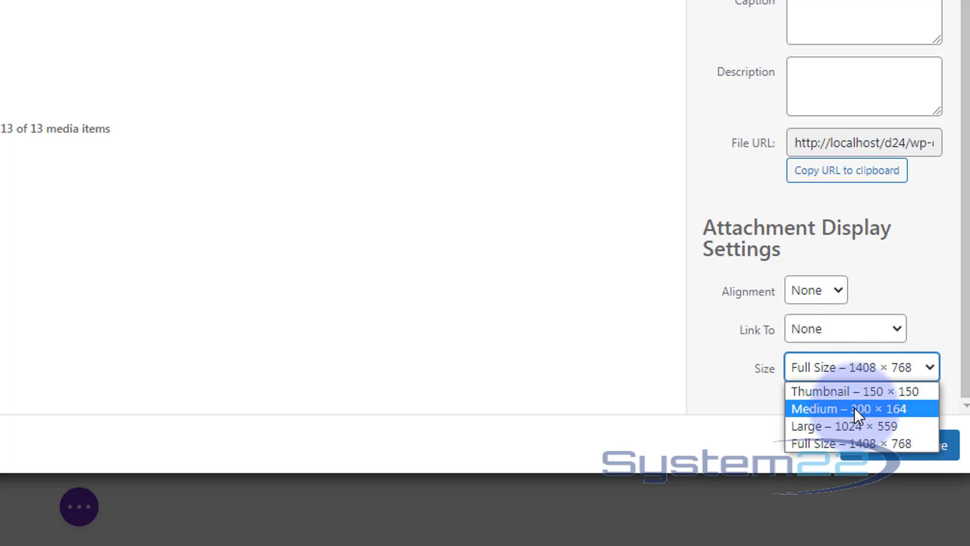
click(705, 374)
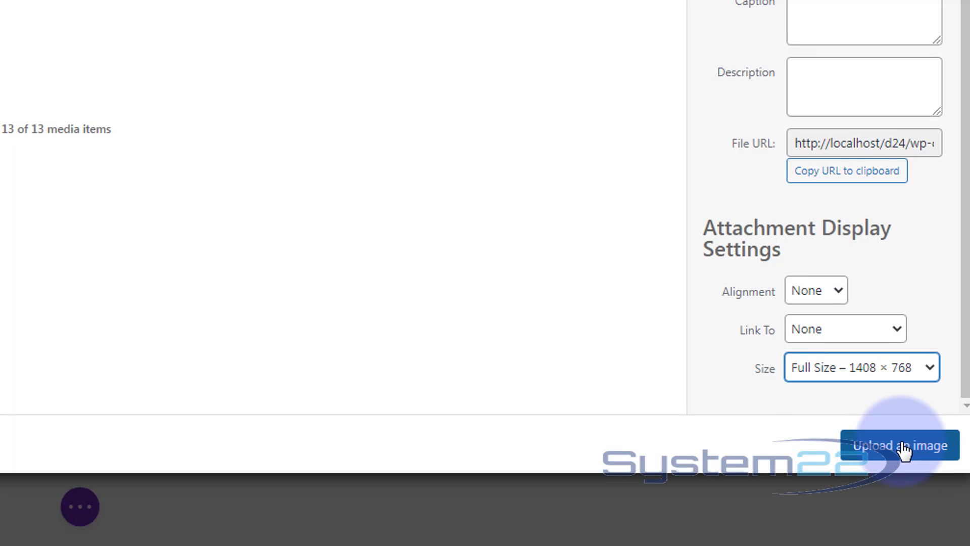
click(903, 448)
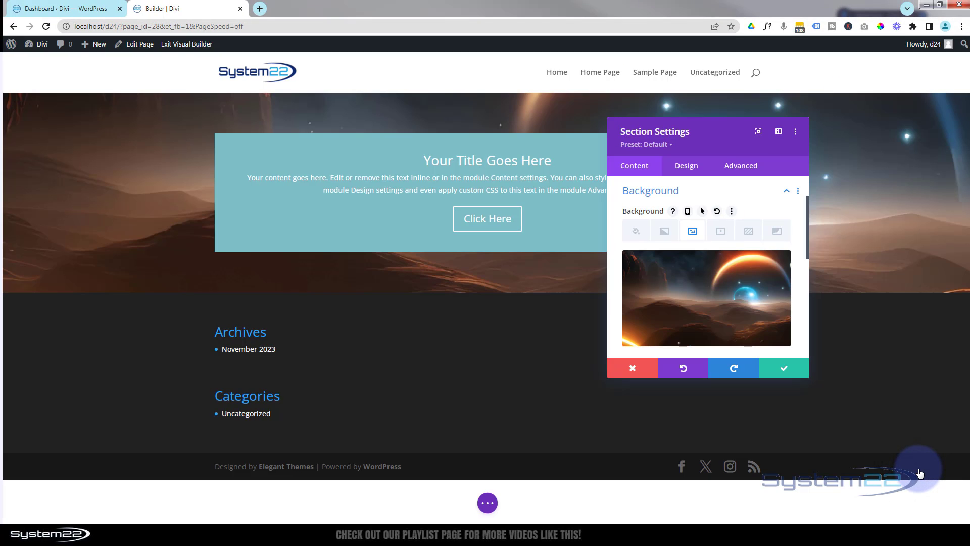
click(471, 328)
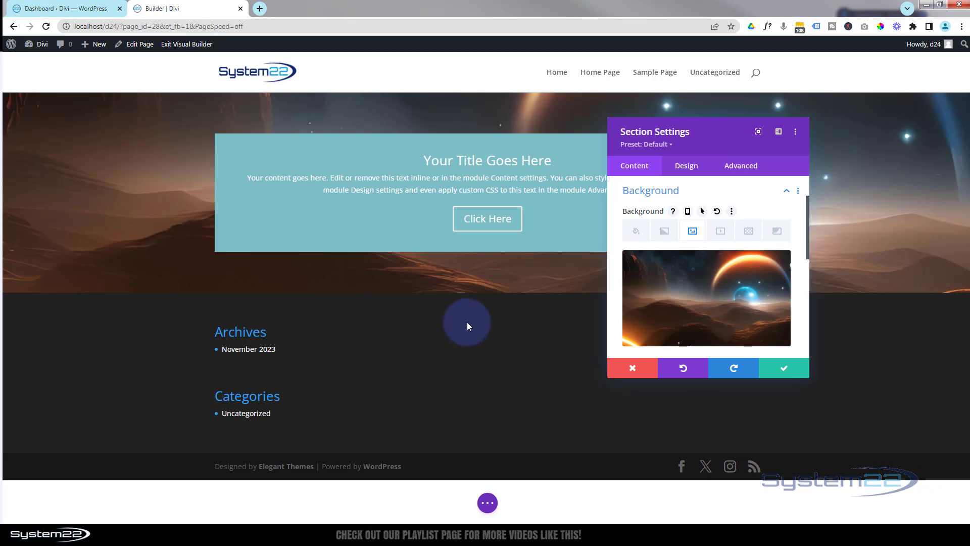
drag(707, 144, 763, 149)
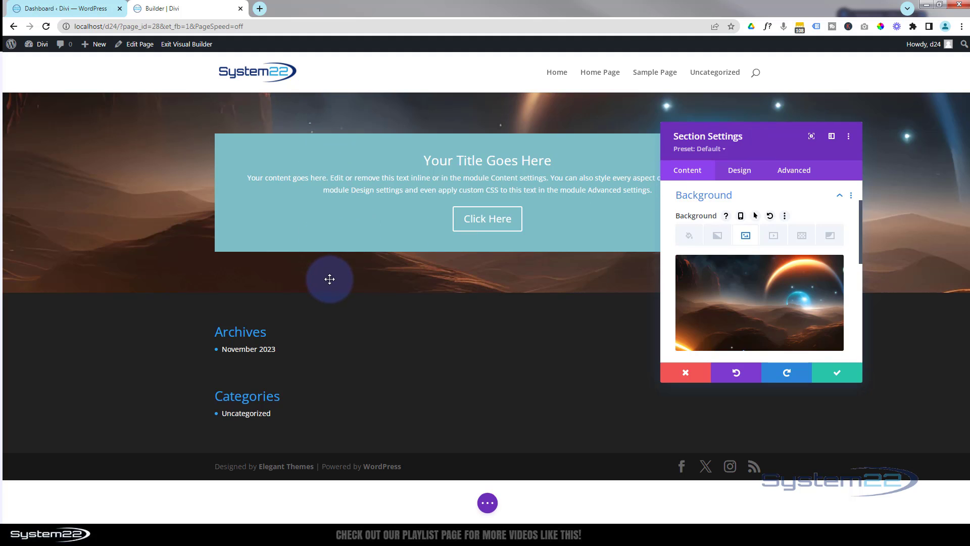
Step: Set the section's linked top and bottom padding to 250px and save the settings
click(738, 173)
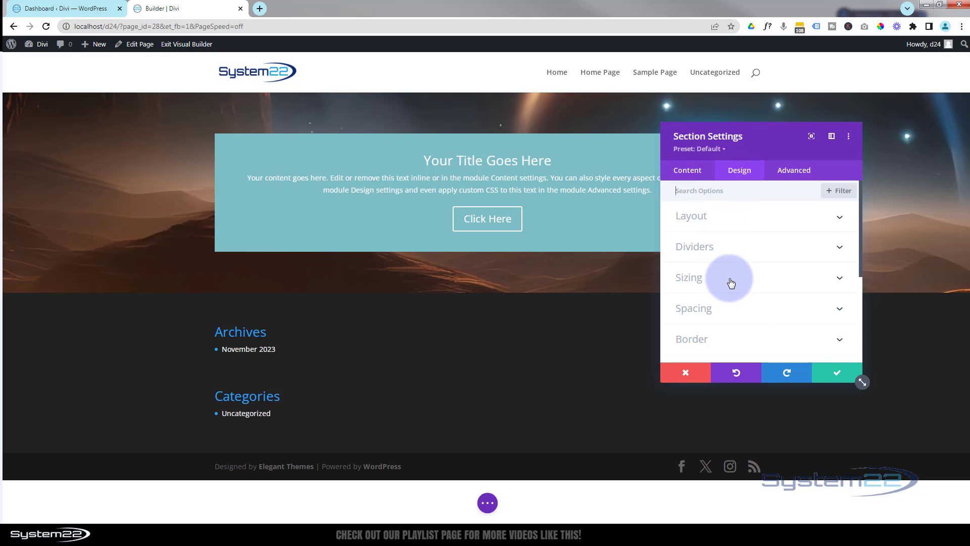
click(743, 320)
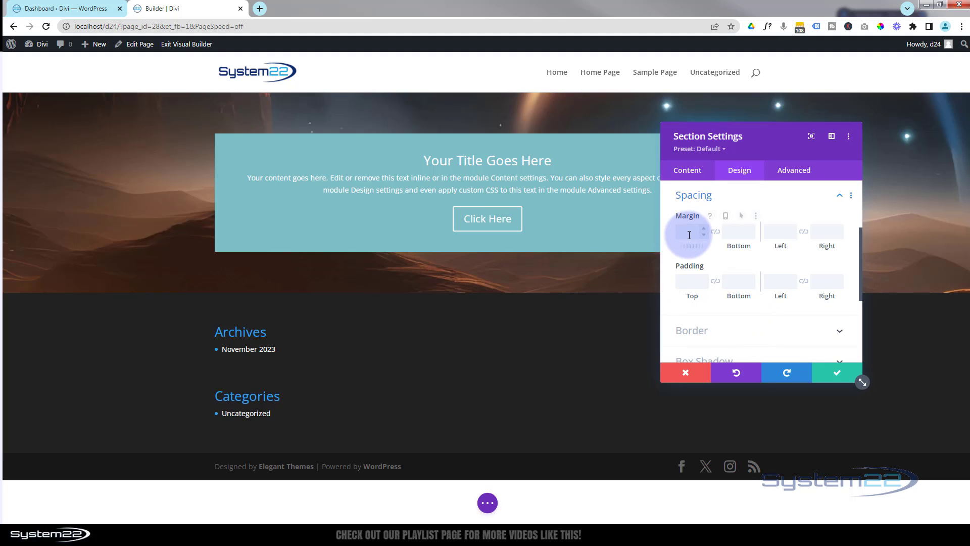
click(688, 278)
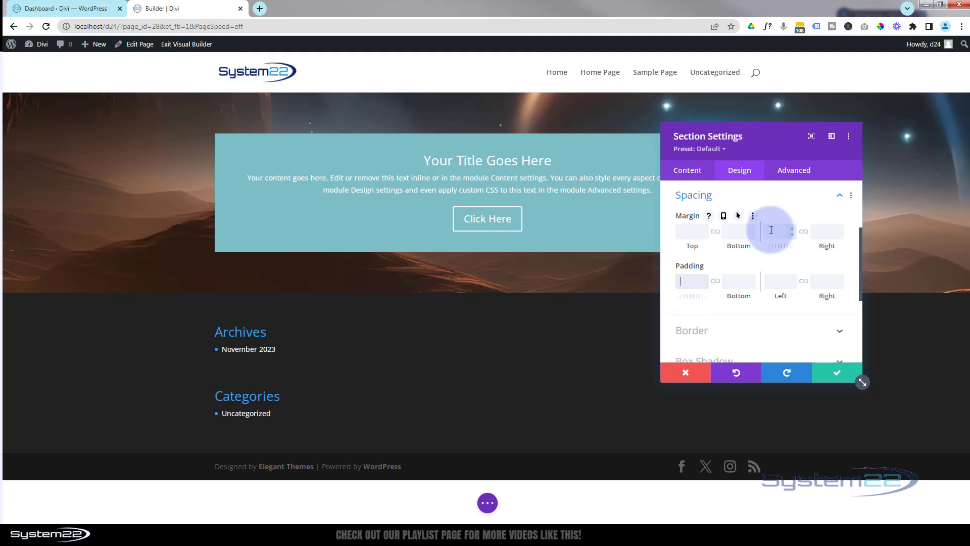
text(150px)
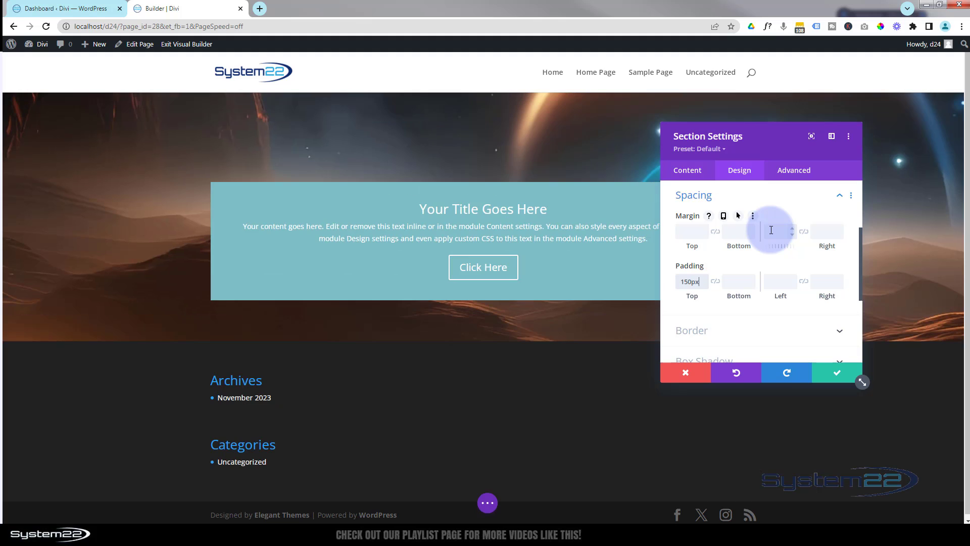
click(716, 281)
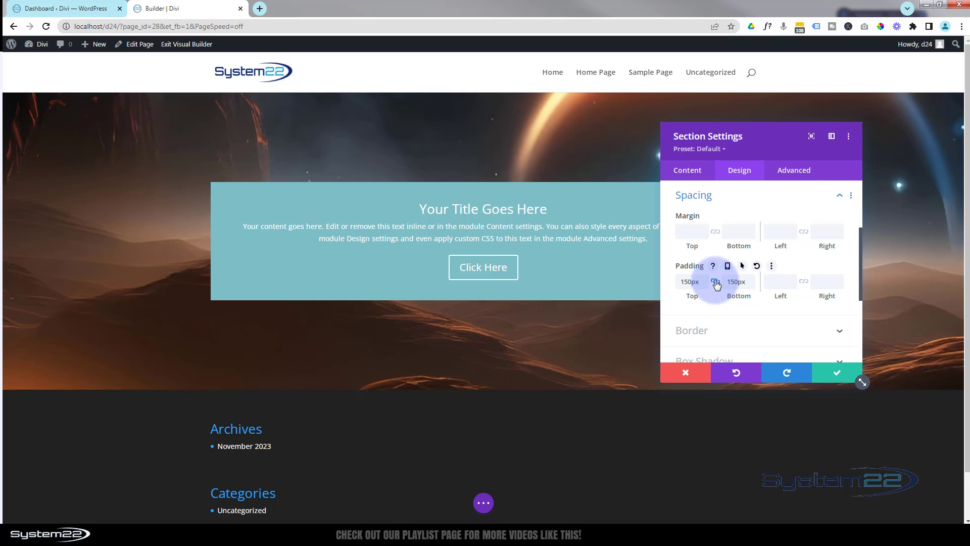
click(684, 282)
click(708, 270)
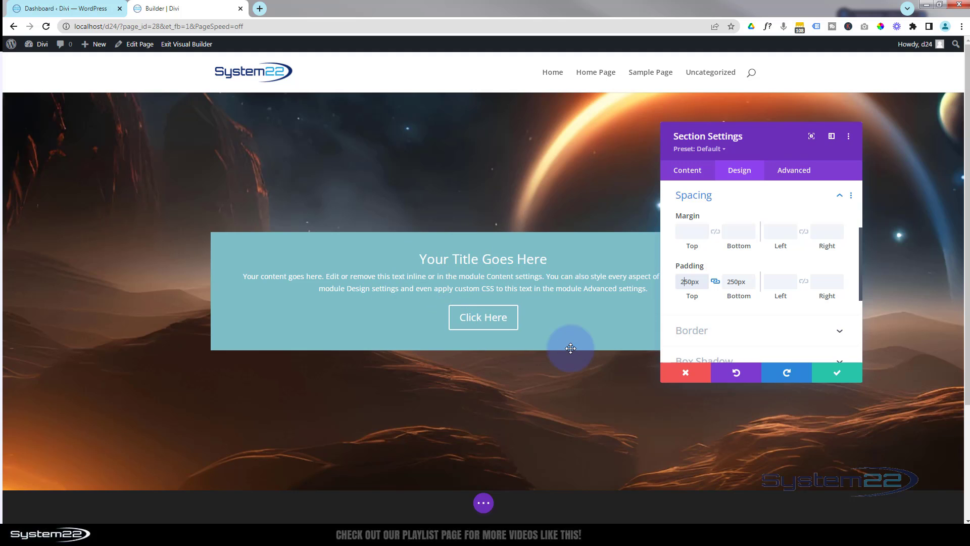
click(838, 374)
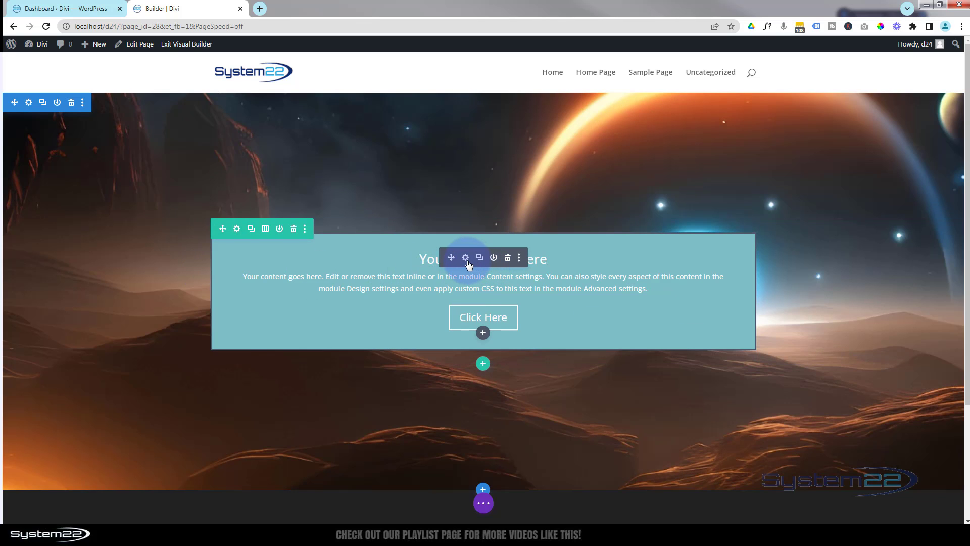
Step: Replace the call-to-action's teal background colour with black
click(466, 258)
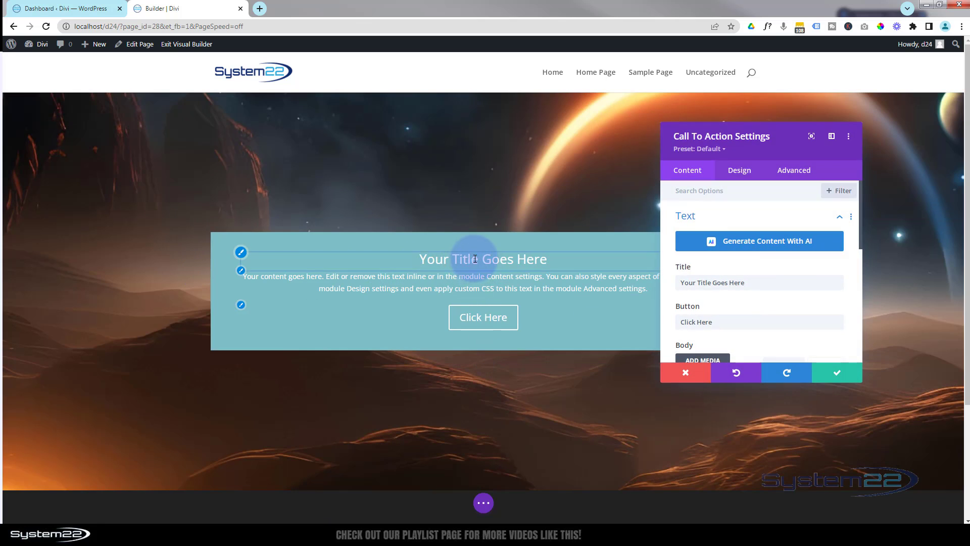
scroll(701, 199, down, 5)
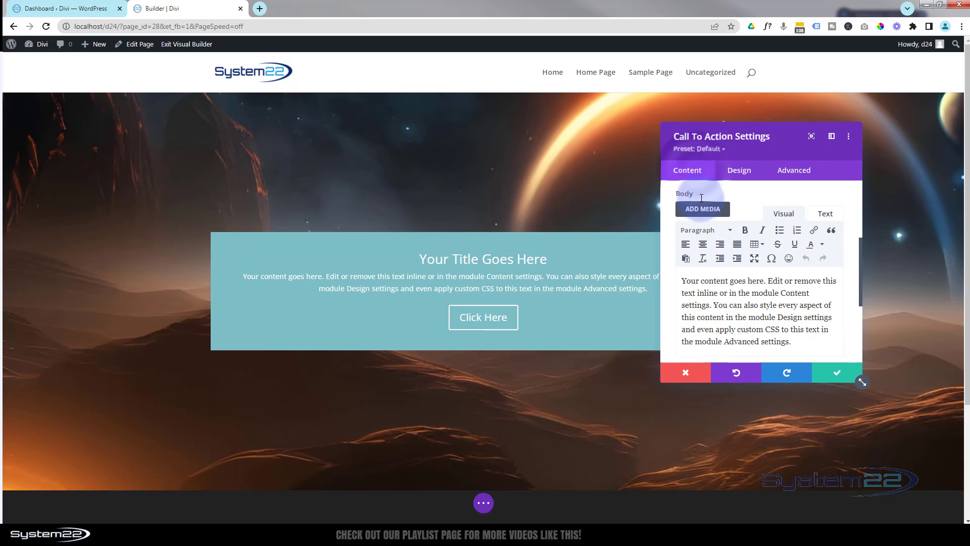
scroll(701, 199, down, 2)
click(738, 275)
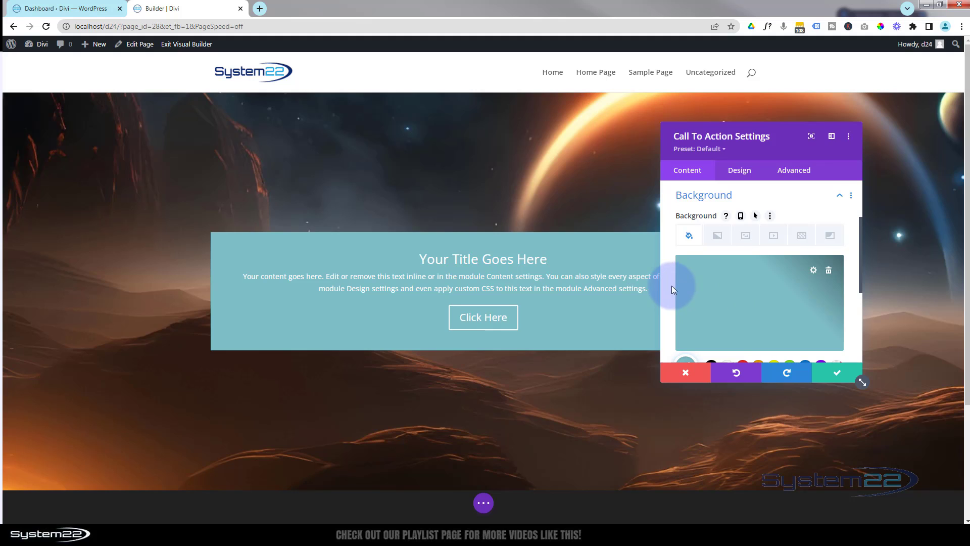
scroll(663, 287, down, 2)
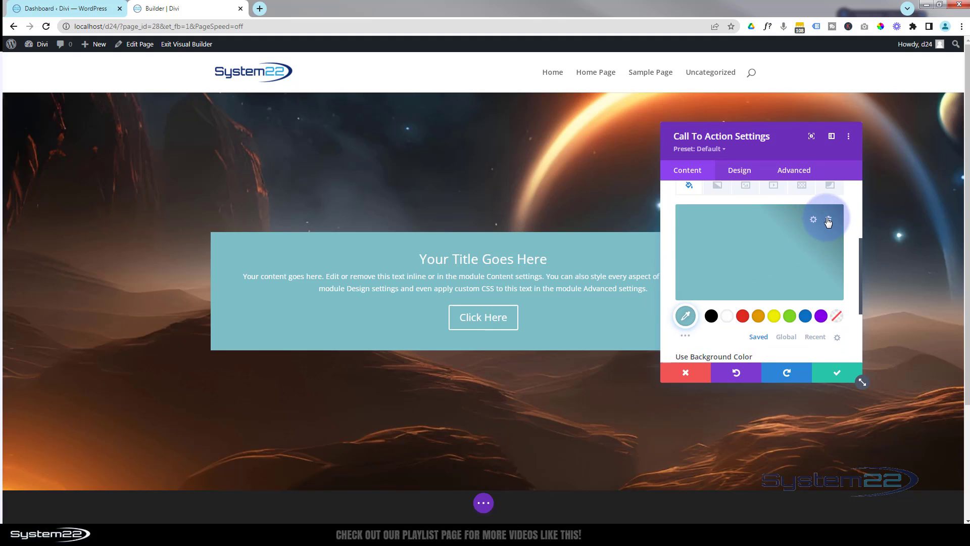
click(829, 221)
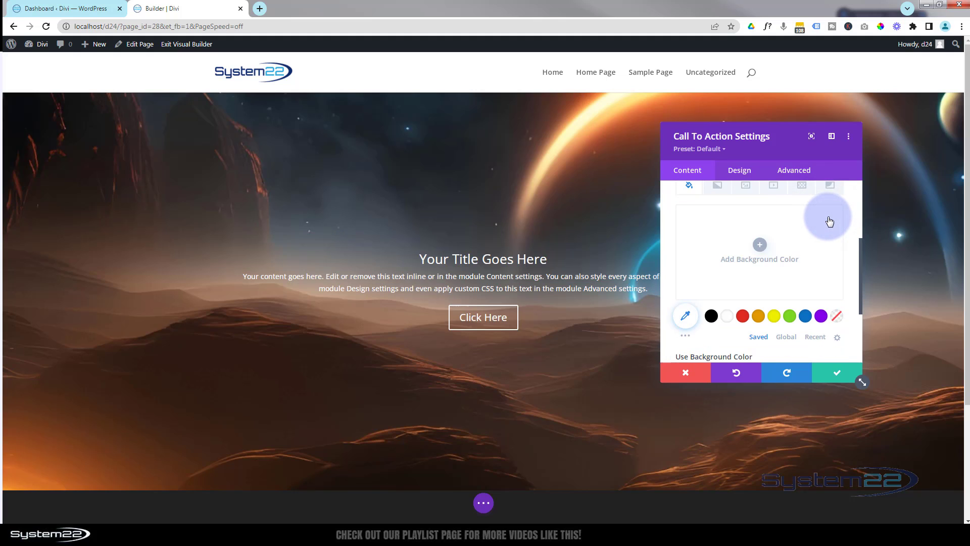
click(711, 315)
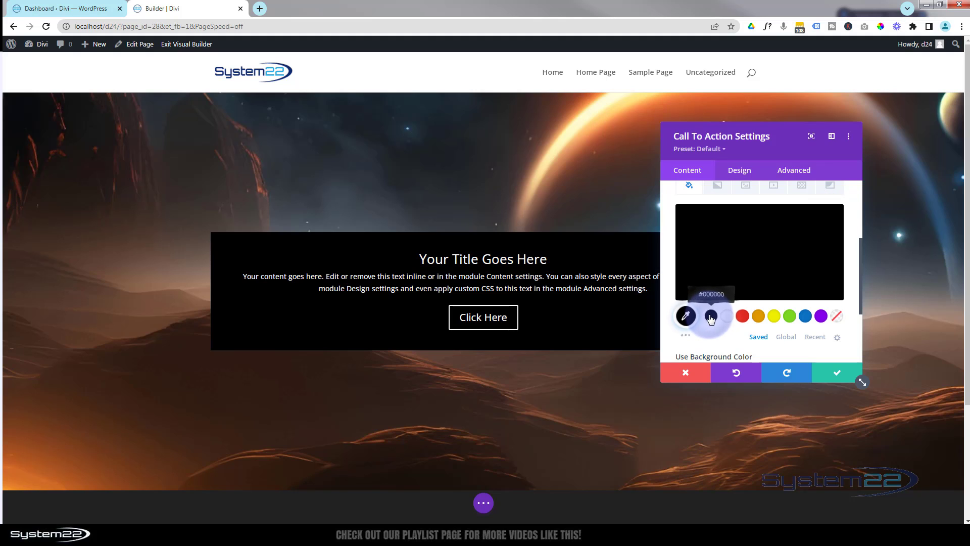
Step: Lower the black background's opacity to about 0.47, giving rgba(0,0,0,0.47)
click(712, 258)
click(822, 228)
click(820, 235)
click(818, 280)
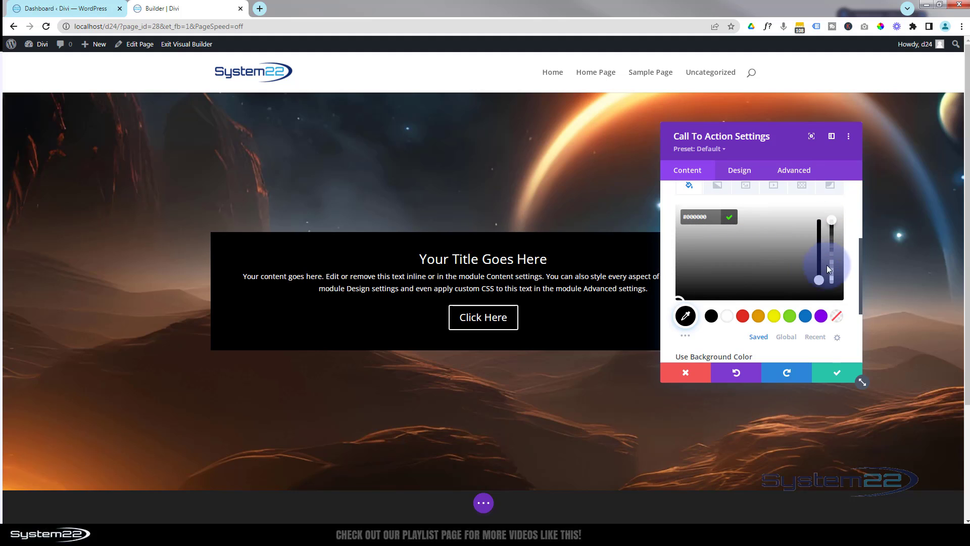
click(831, 223)
click(834, 268)
click(832, 222)
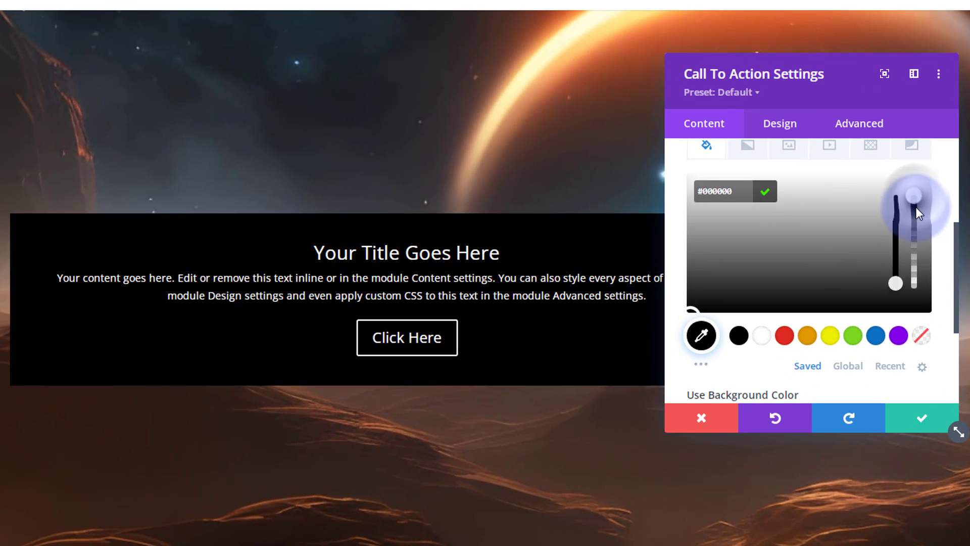
click(897, 215)
drag(915, 231, 912, 244)
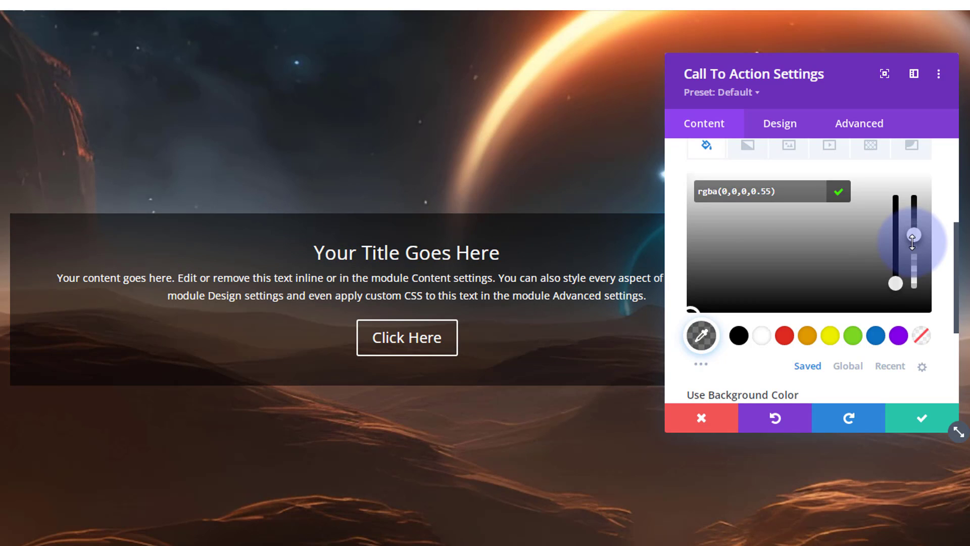
drag(913, 248, 821, 252)
scroll(821, 252, down, 3)
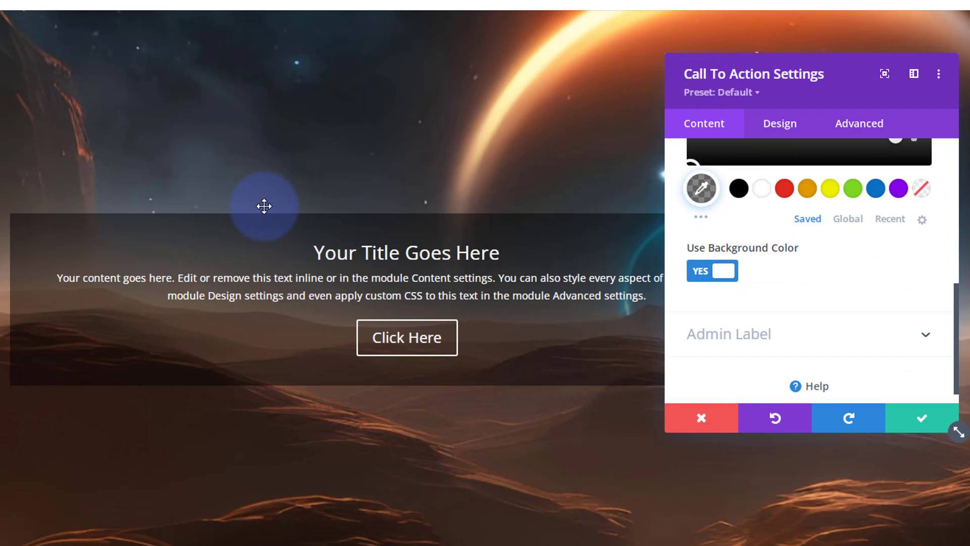
scroll(808, 274, down, 1)
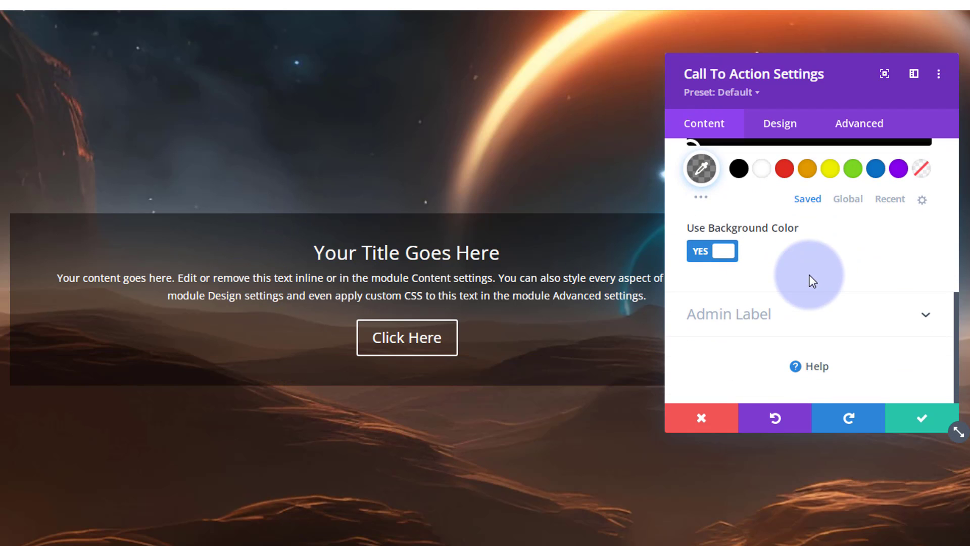
scroll(808, 275, up, 8)
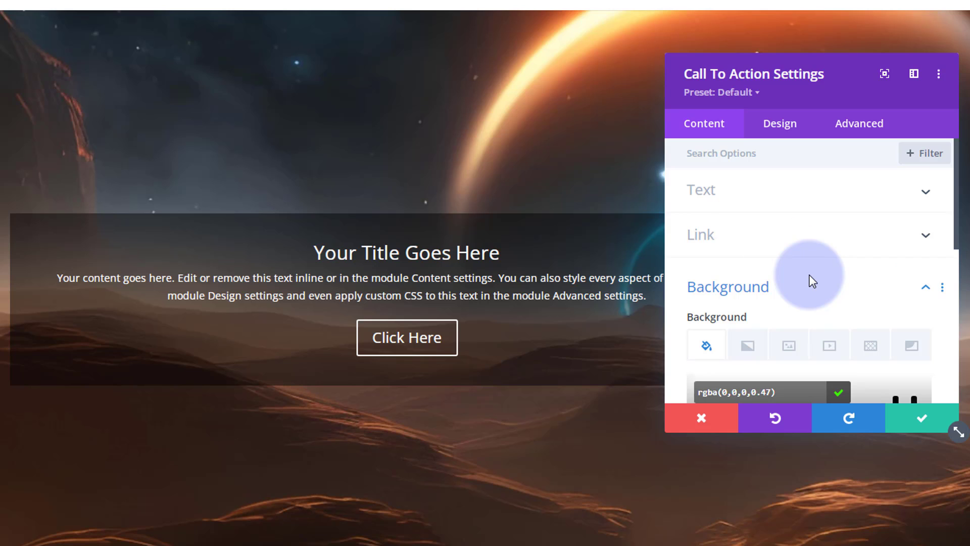
Step: Give the call-to-action box 20px rounded corners on all sides and save
click(780, 125)
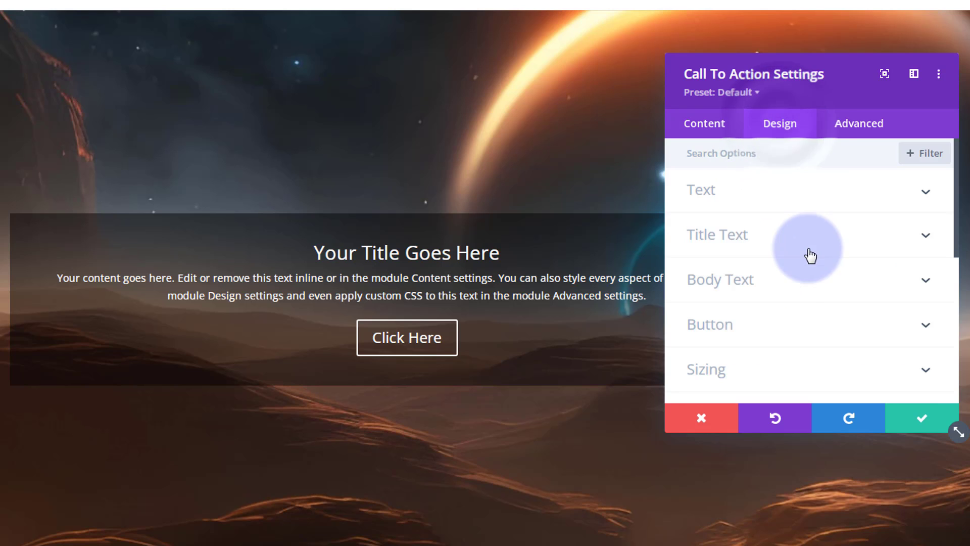
scroll(806, 266, down, 5)
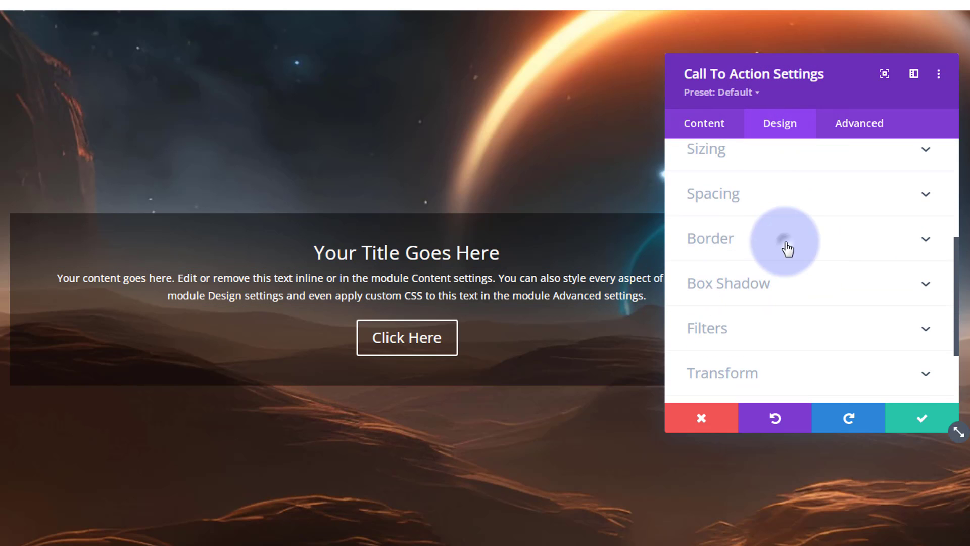
click(787, 249)
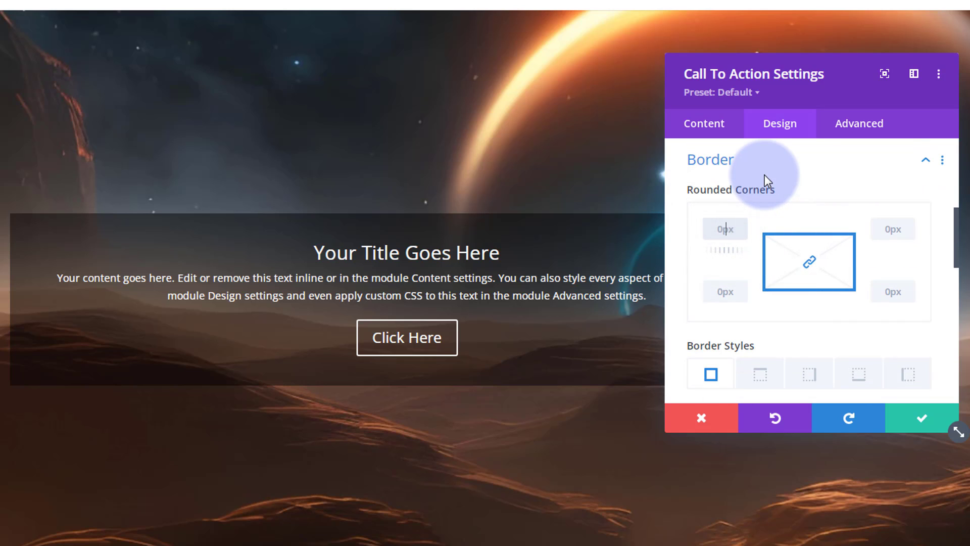
text(20px)
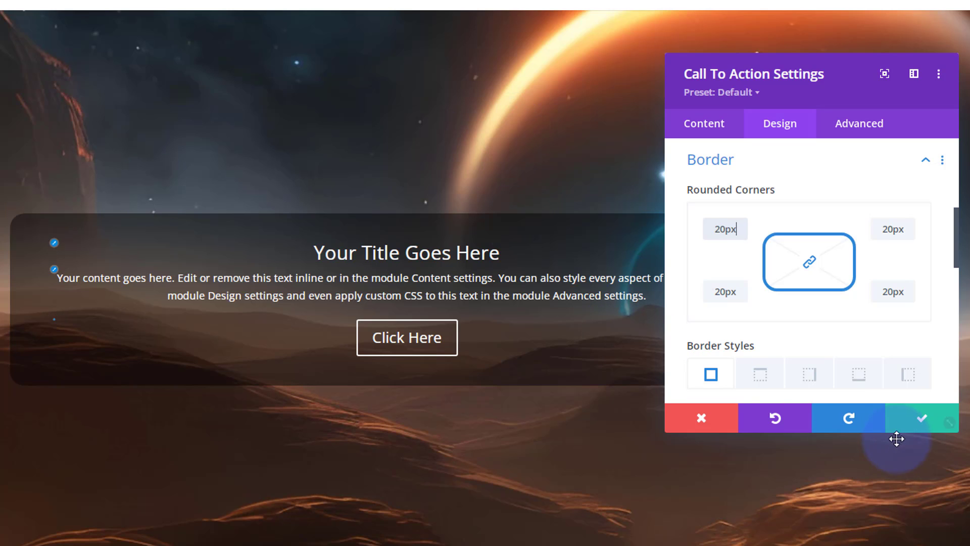
click(912, 430)
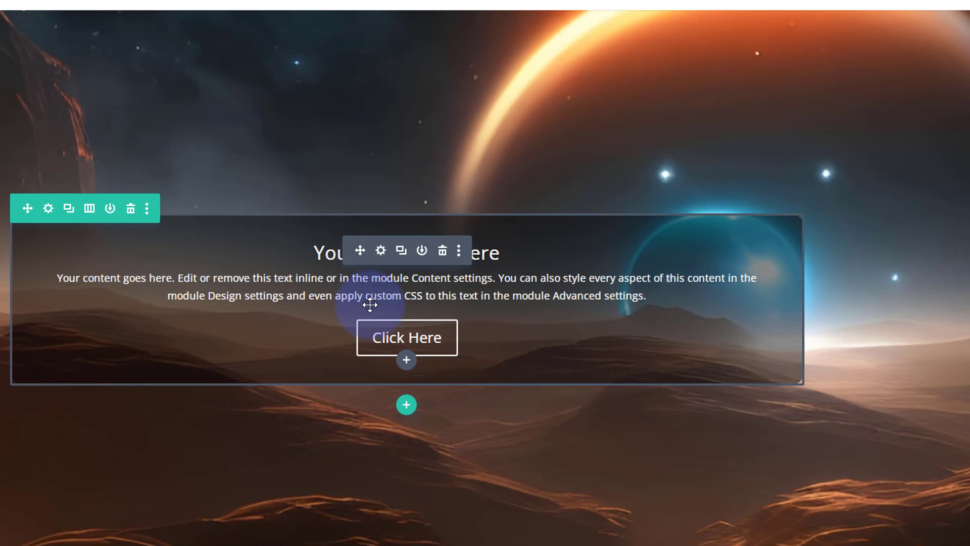
Step: Preview the Specialty section layouts below the hero, then dismiss them
scroll(371, 309, down, 4)
scroll(371, 309, down, 1)
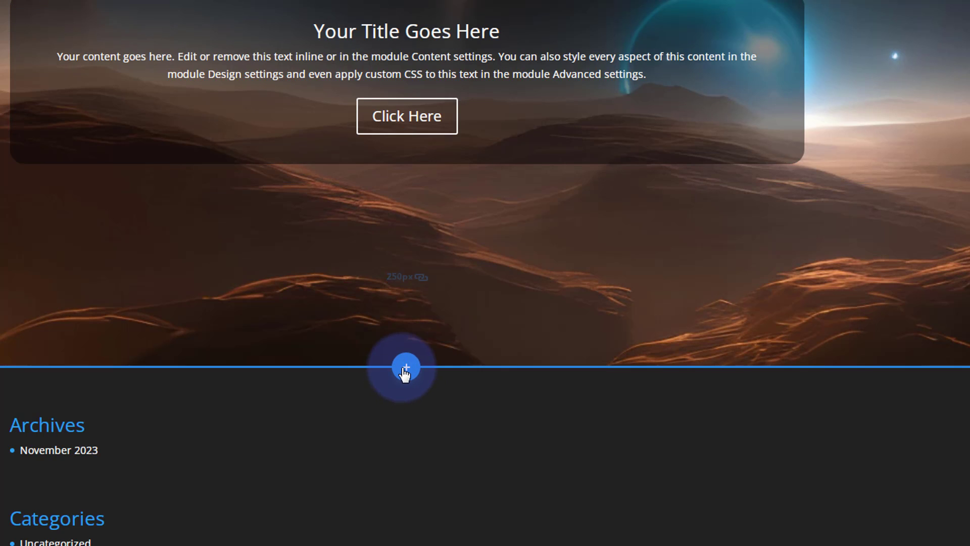
click(405, 373)
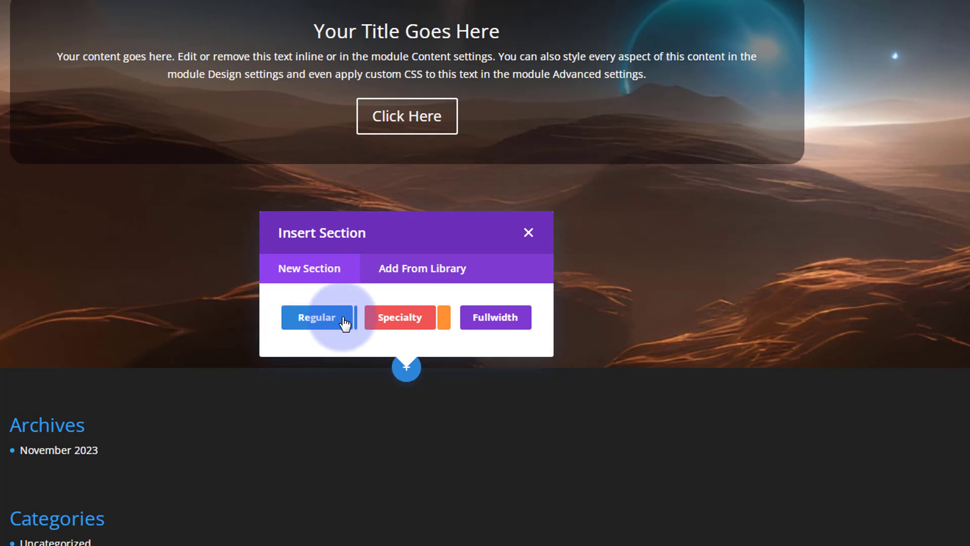
click(394, 324)
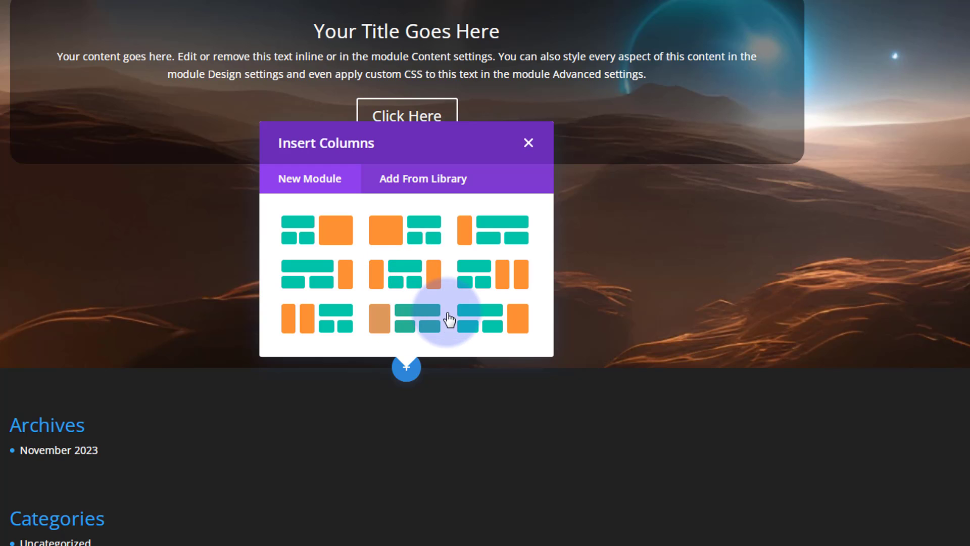
click(527, 144)
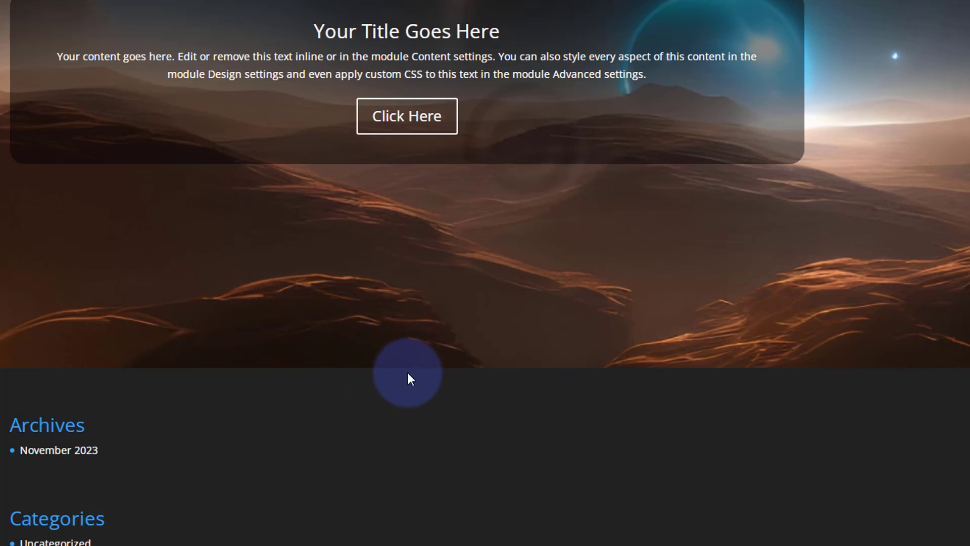
Step: Preview the Fullwidth module list, then add a Regular section below the hero
click(405, 368)
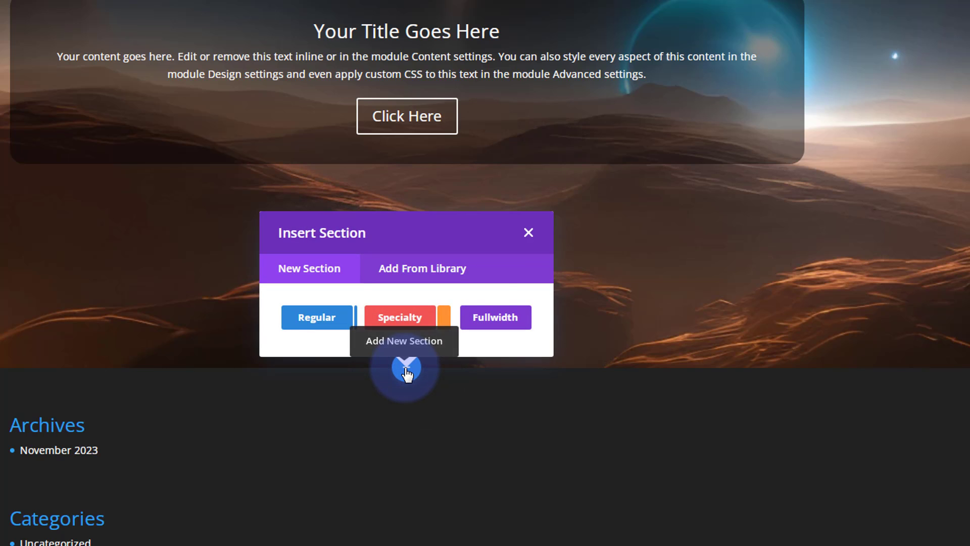
click(490, 318)
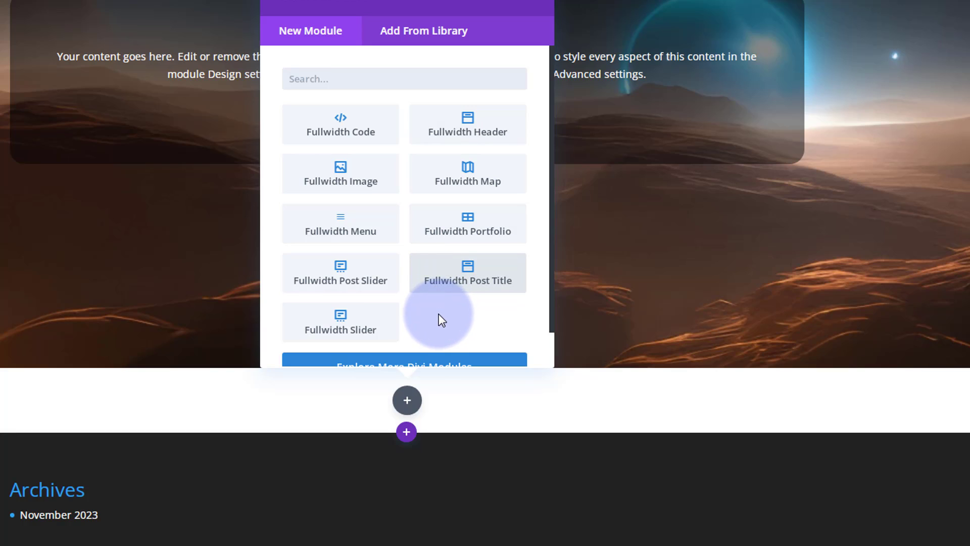
scroll(439, 310, down, 1)
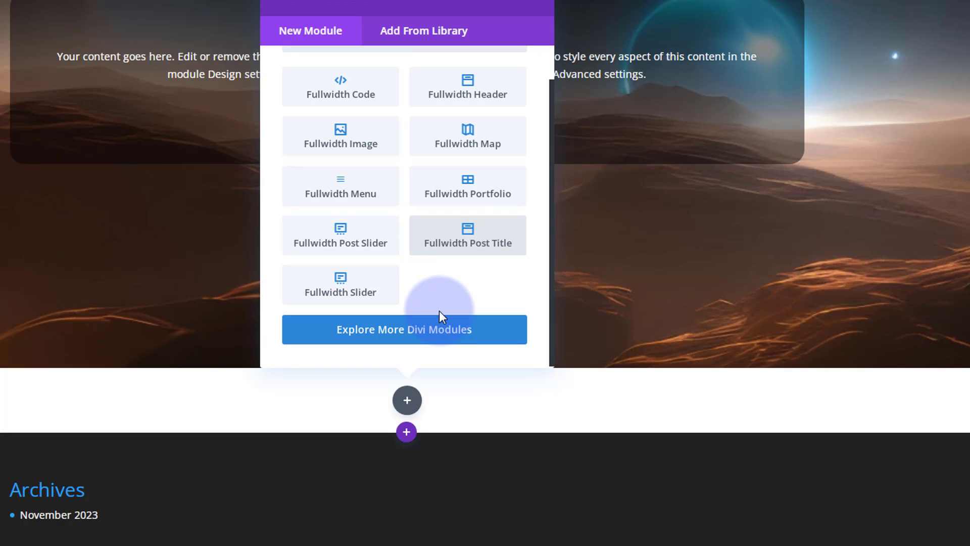
click(535, 5)
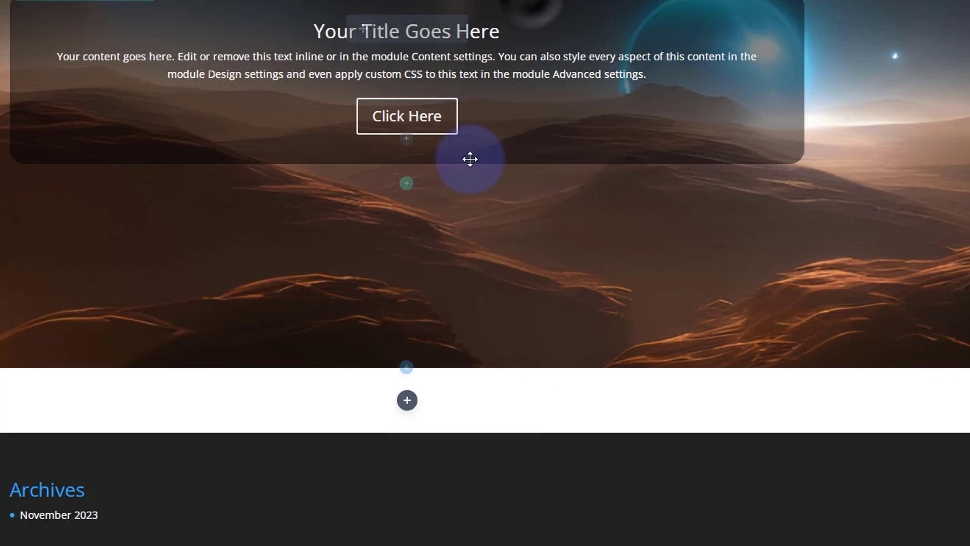
click(405, 369)
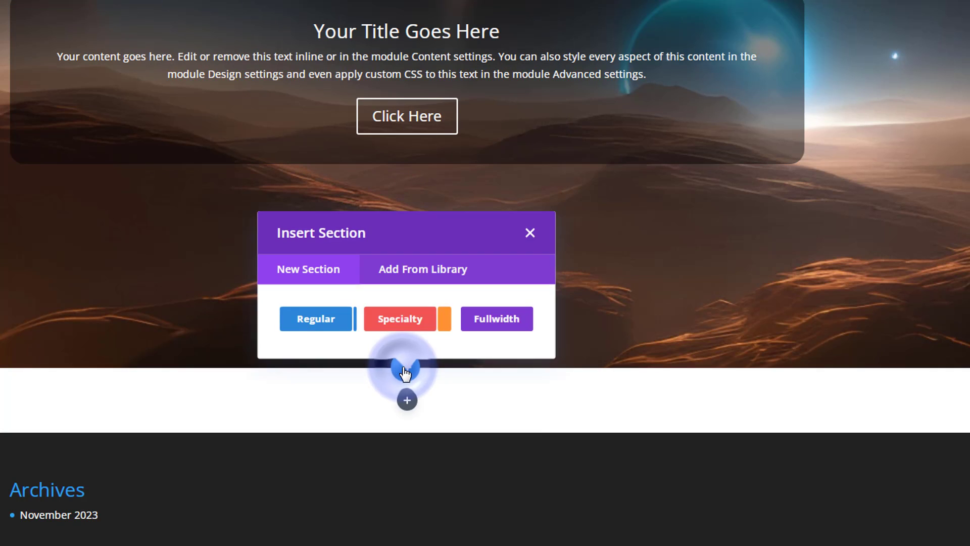
click(312, 321)
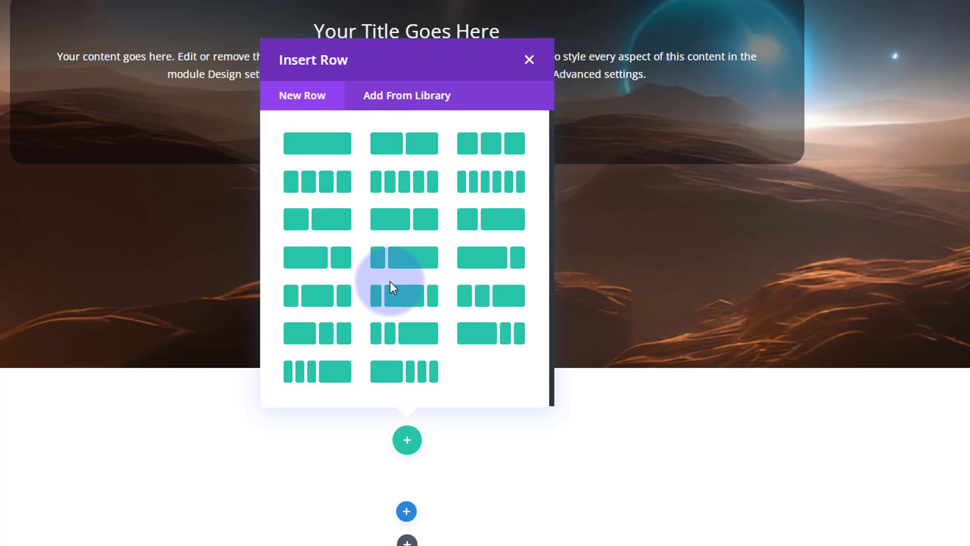
Step: Give the new row one full-width column and add a Gallery module to it
click(317, 147)
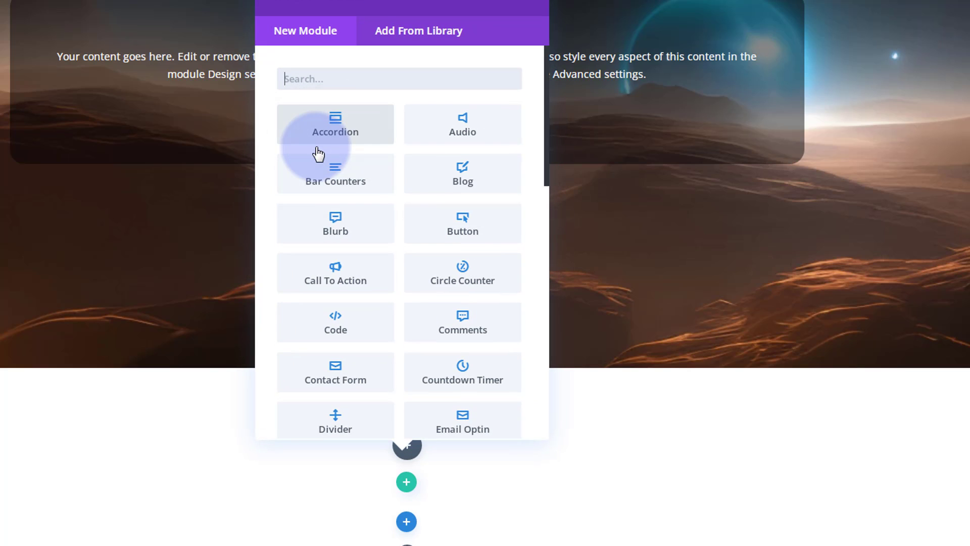
scroll(400, 183, down, 6)
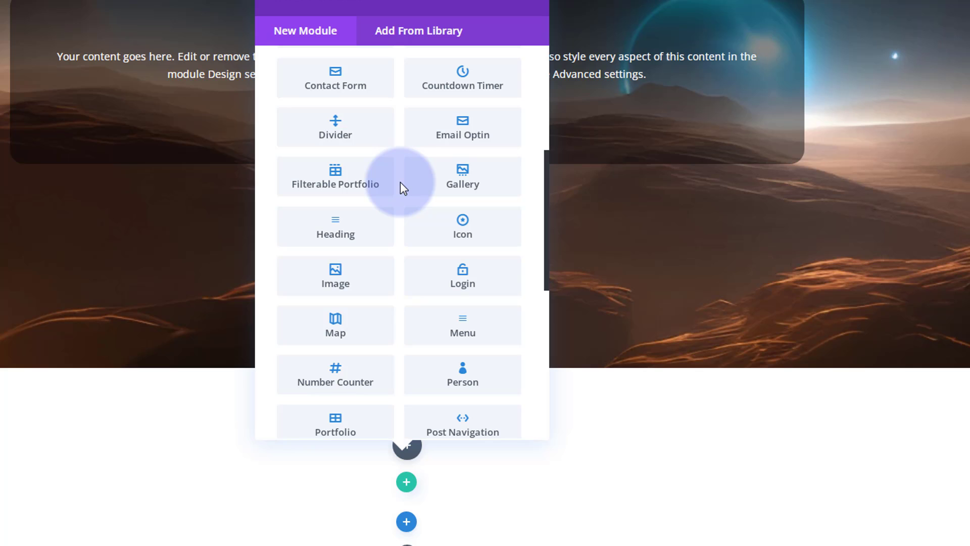
click(464, 177)
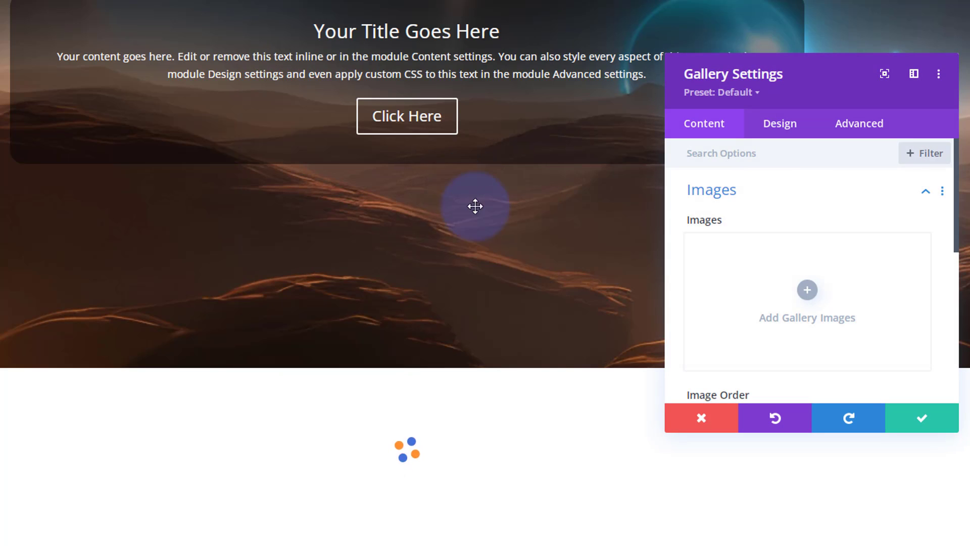
Step: Upload the new images and insert them, including the glowing-orb portrait, into the gallery
click(810, 299)
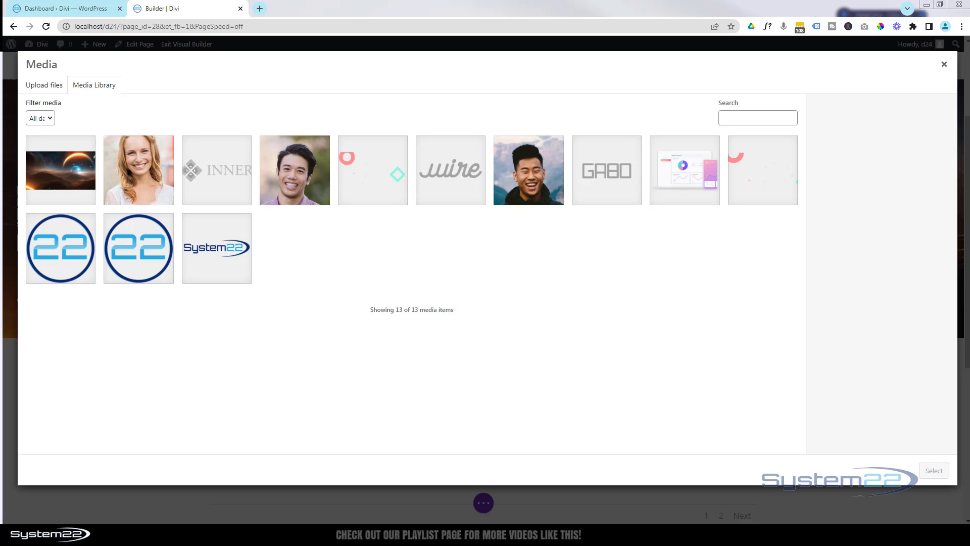
drag(126, 222, 198, 218)
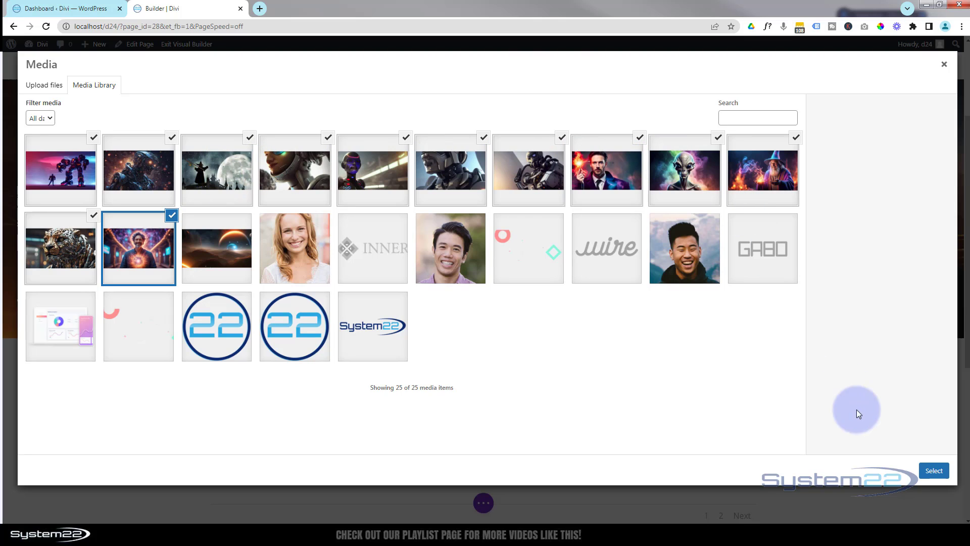
click(171, 217)
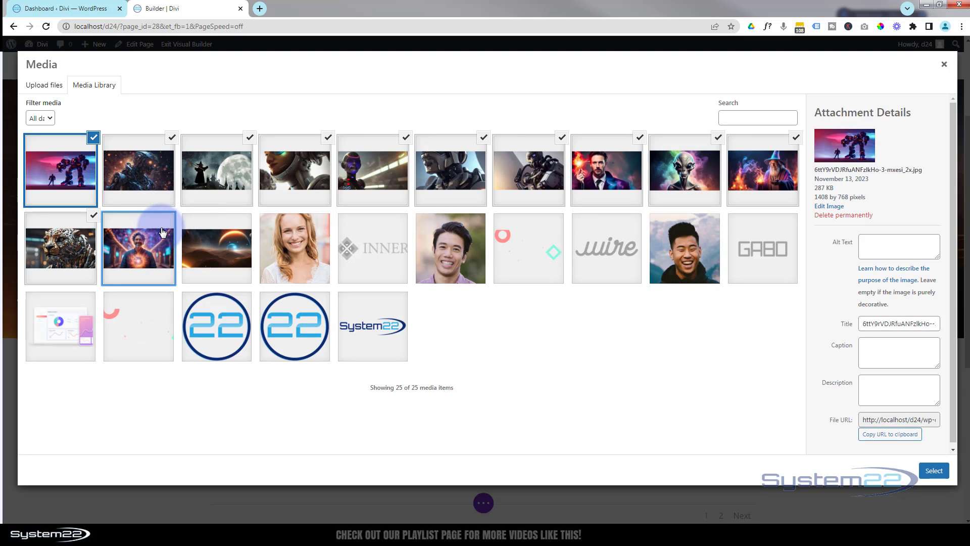
click(171, 220)
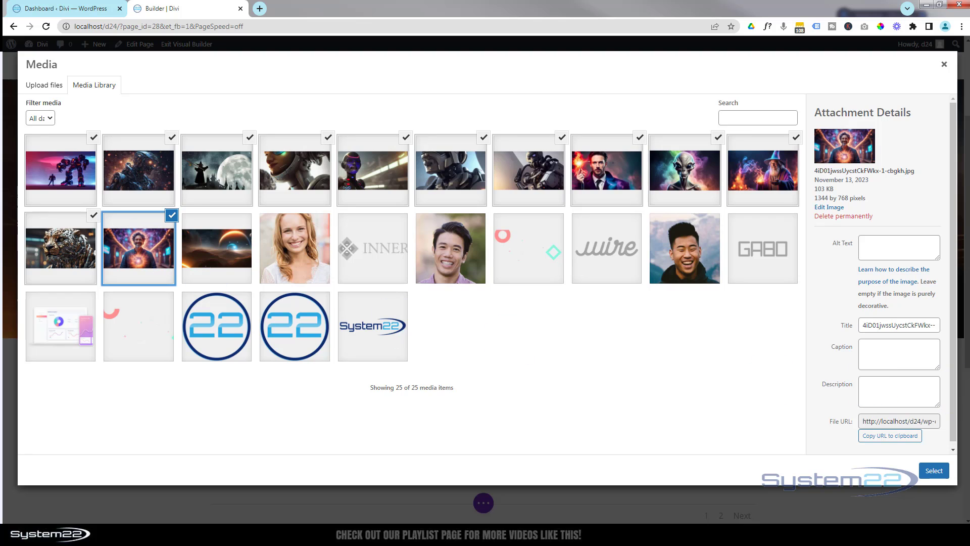
click(932, 472)
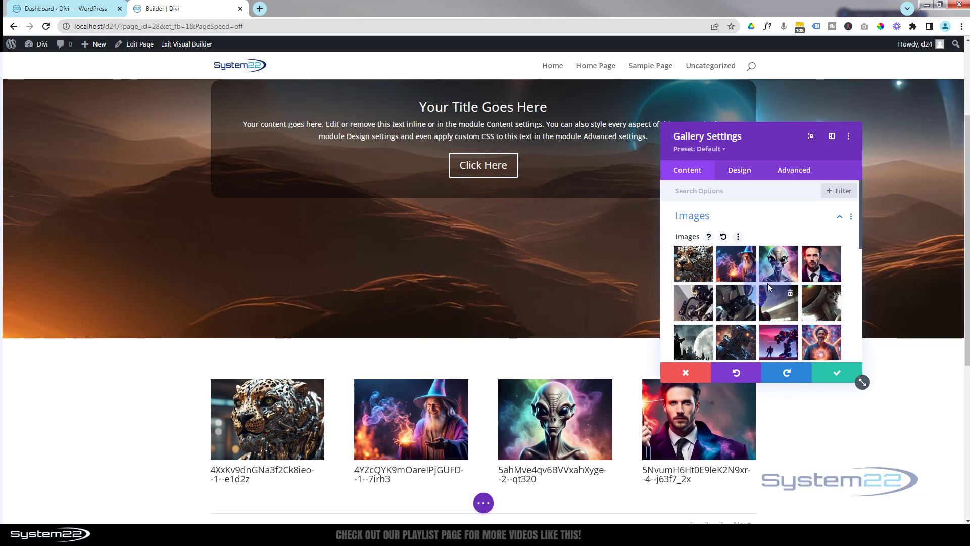
Step: Move the robot image one place later and set the gallery's image count to 8
scroll(768, 283, down, 1)
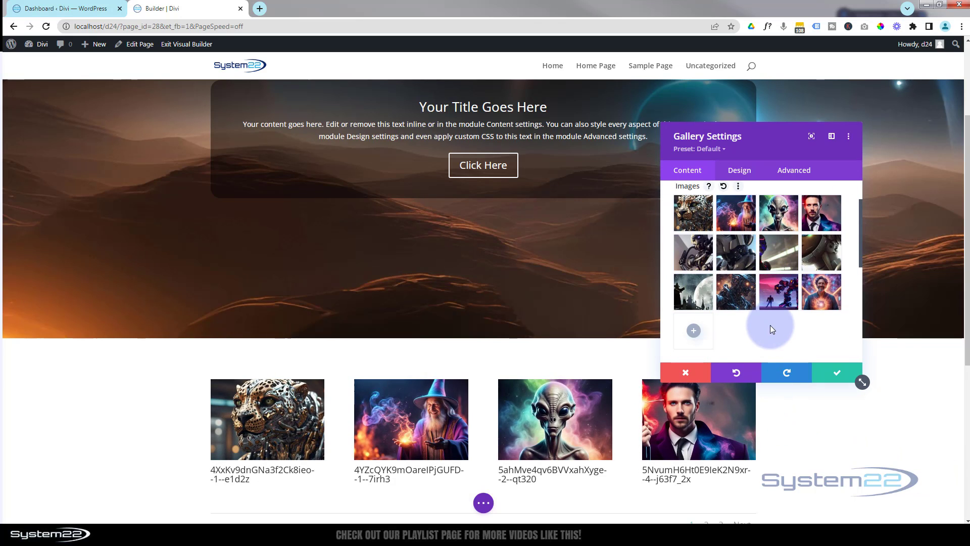
mouse_move(733, 292)
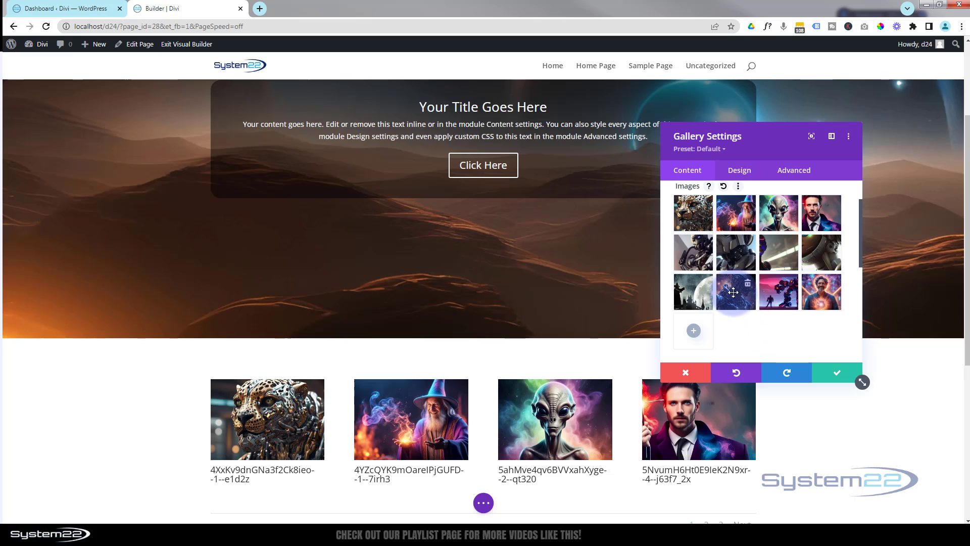
drag(734, 290, 783, 293)
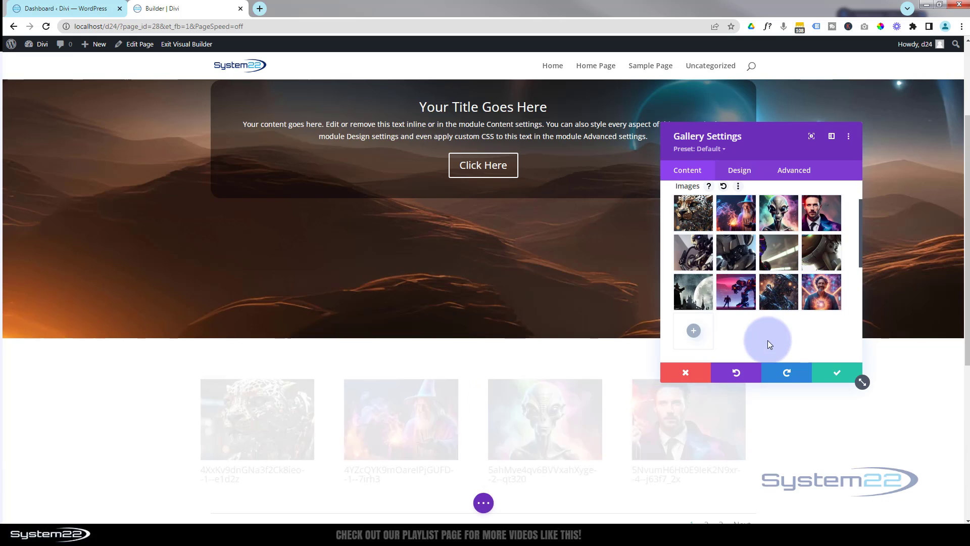
scroll(606, 303, down, 3)
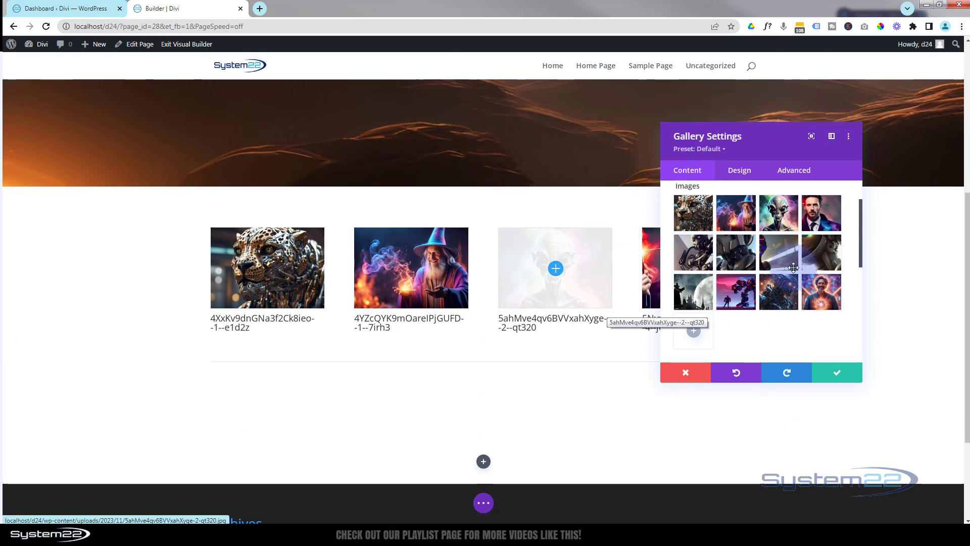
scroll(804, 265, down, 2)
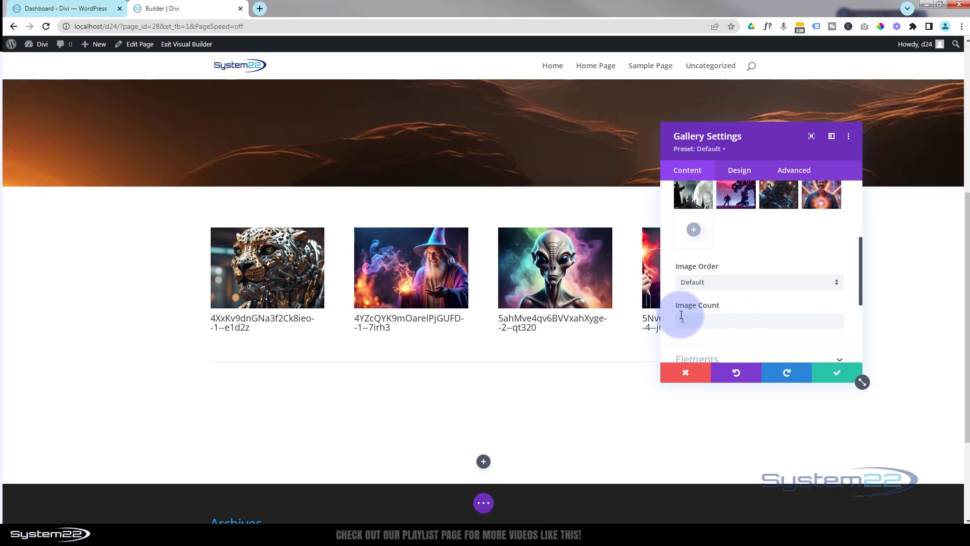
double_click(687, 322)
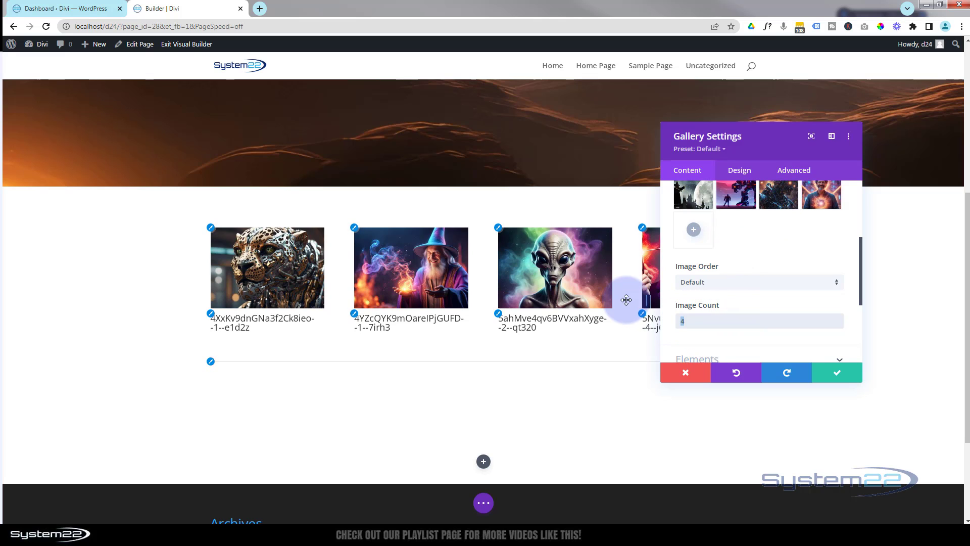
text(8)
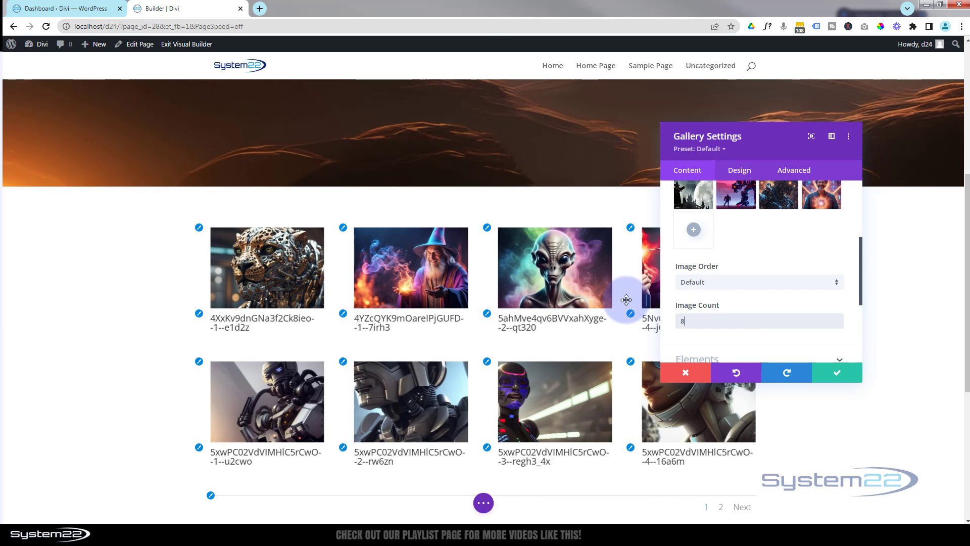
Step: Hide the image titles, captions and pagination, then save the gallery settings
scroll(780, 266, down, 2)
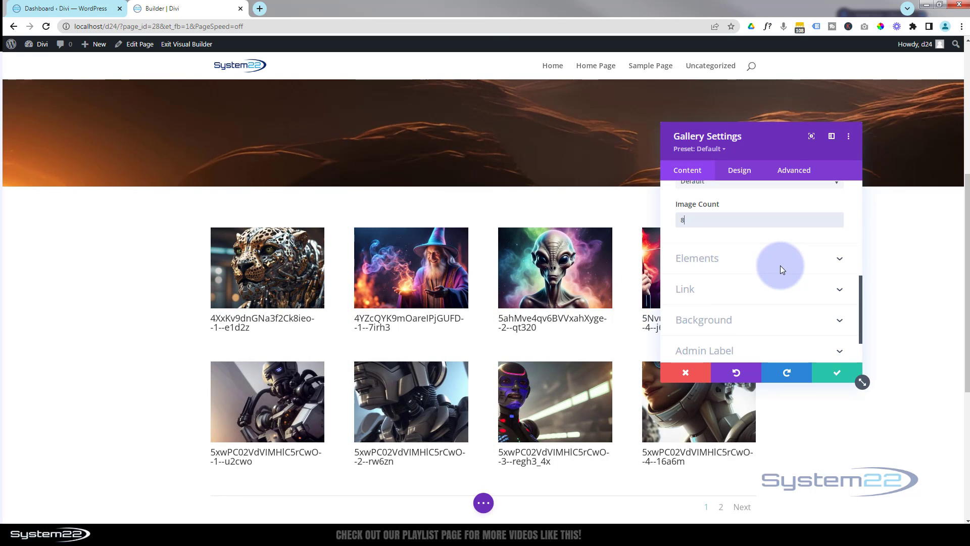
click(766, 260)
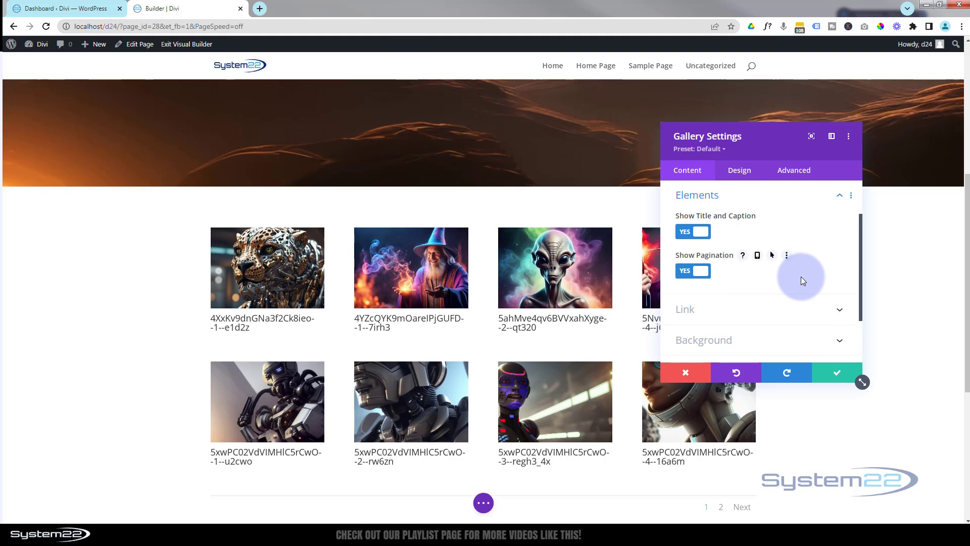
click(685, 233)
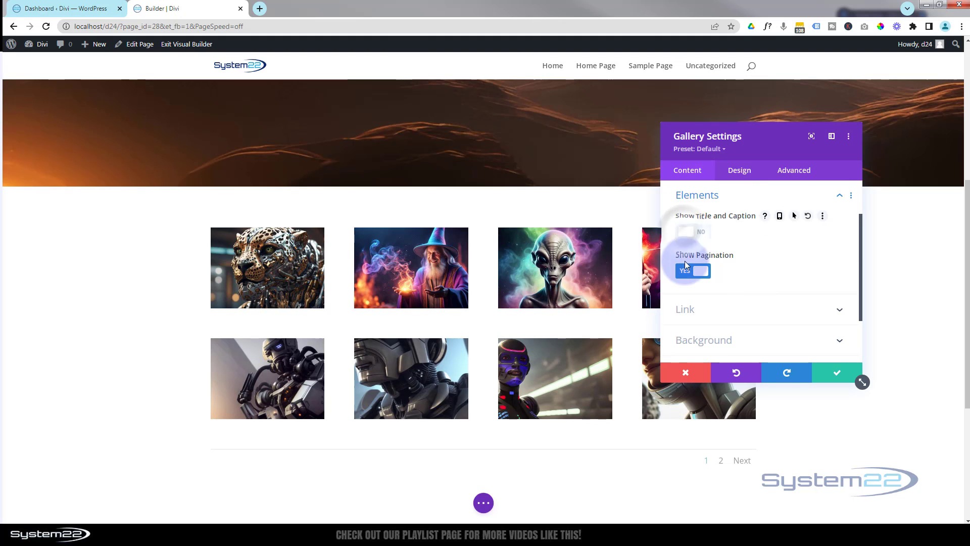
click(688, 272)
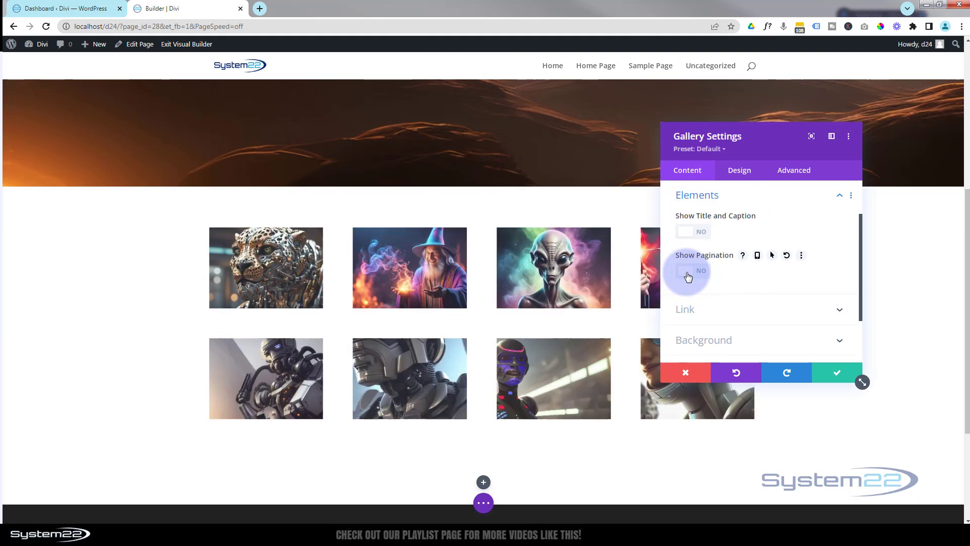
click(844, 373)
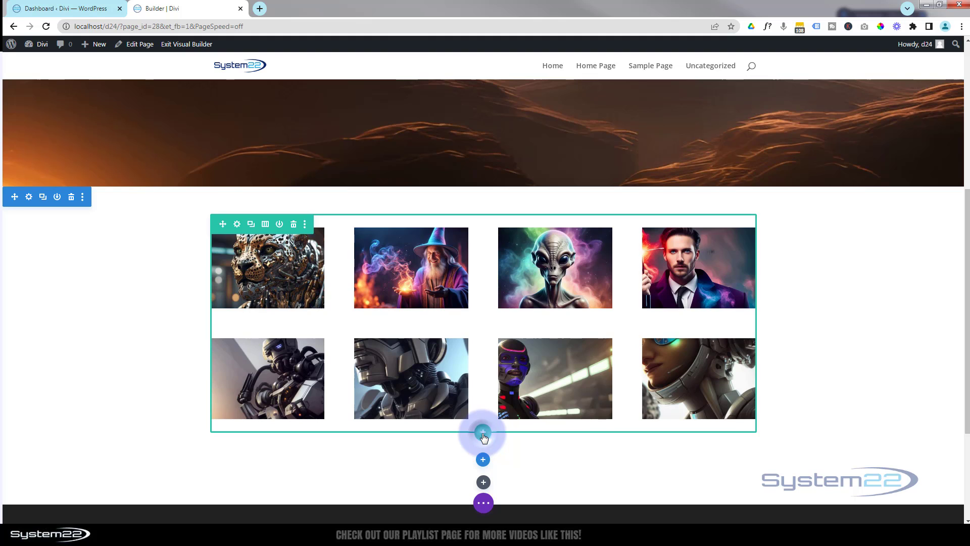
Step: Insert a one-column row under the gallery with a Heading module, replacing its placeholder with 'Our Gallery'
click(483, 433)
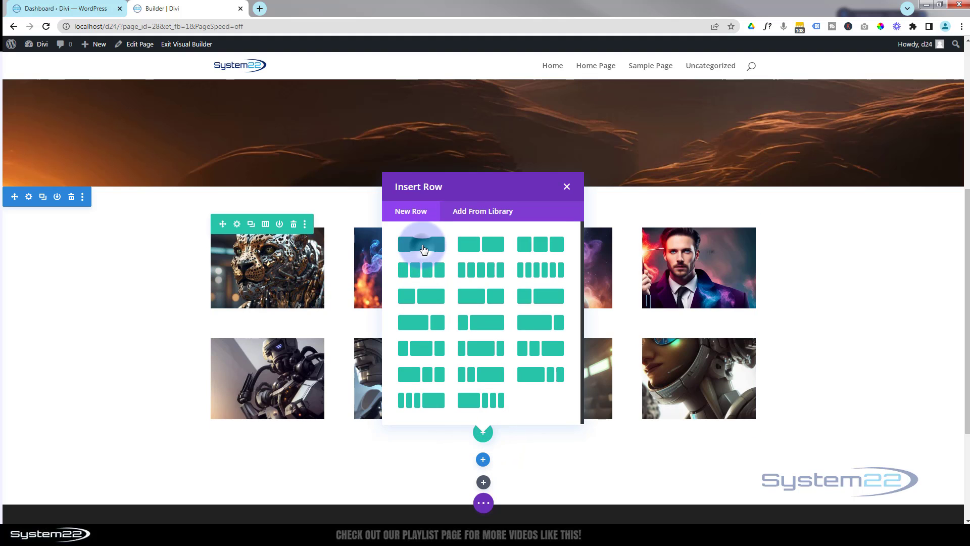
click(424, 248)
click(437, 249)
scroll(494, 277, down, 3)
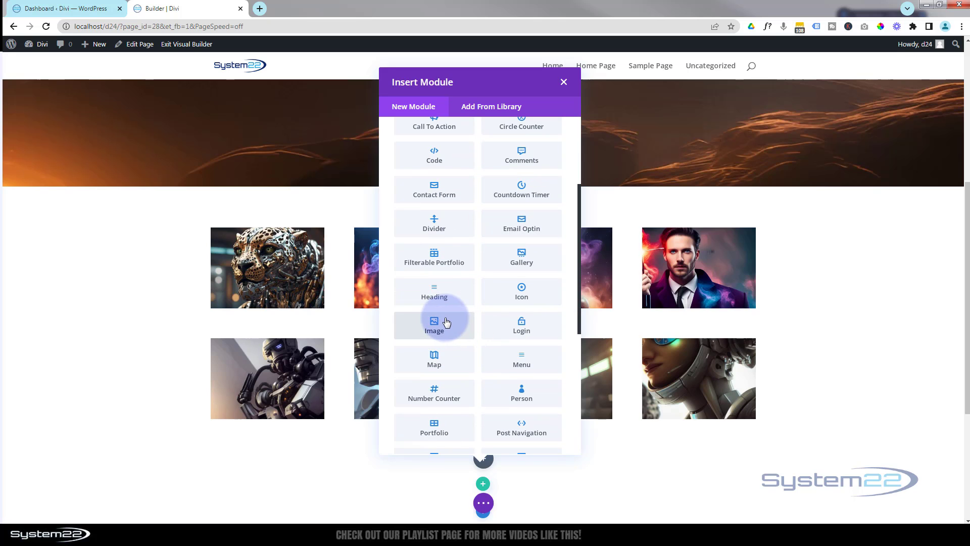
click(438, 297)
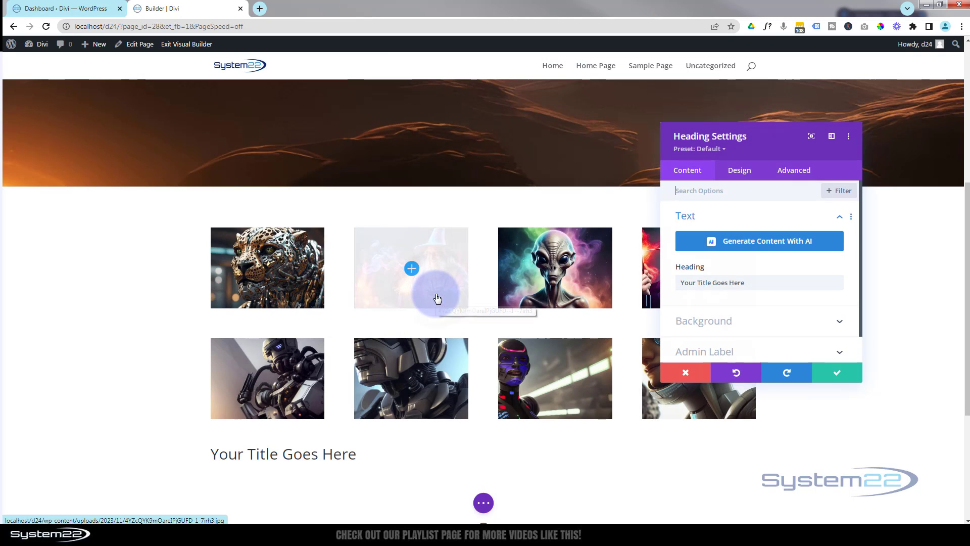
click(728, 281)
drag(747, 281, 636, 279)
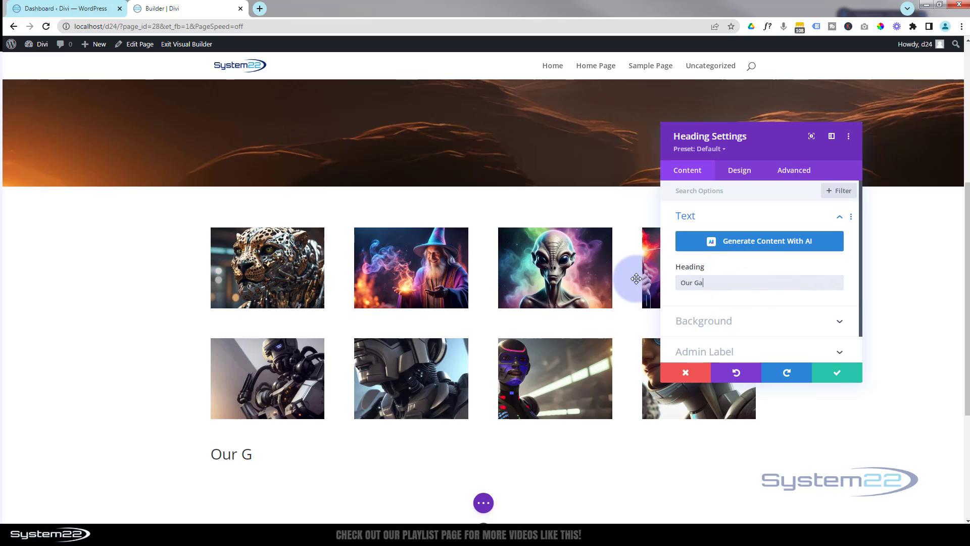
text(Our Gallery)
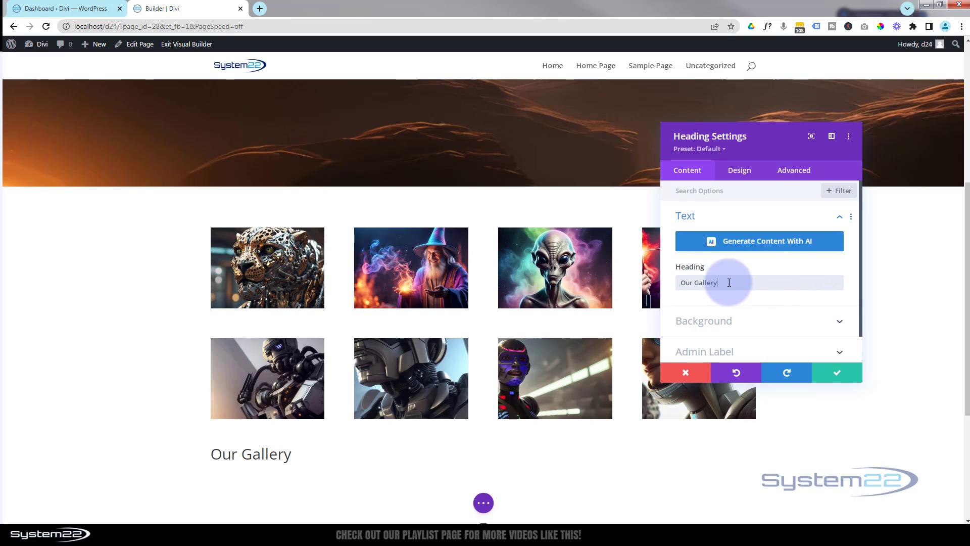
Step: Set the heading's Heading Text level to H3, keeping the Default font
click(212, 452)
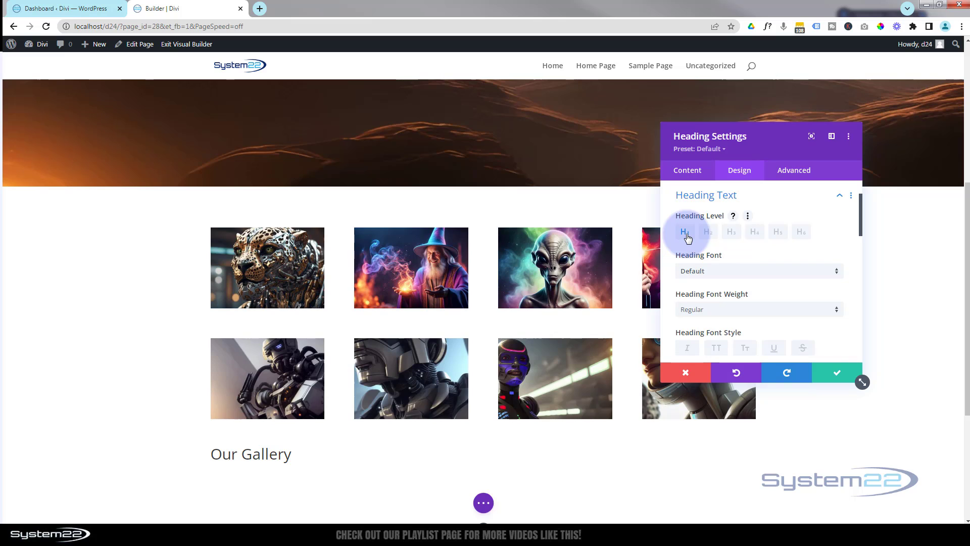
click(733, 233)
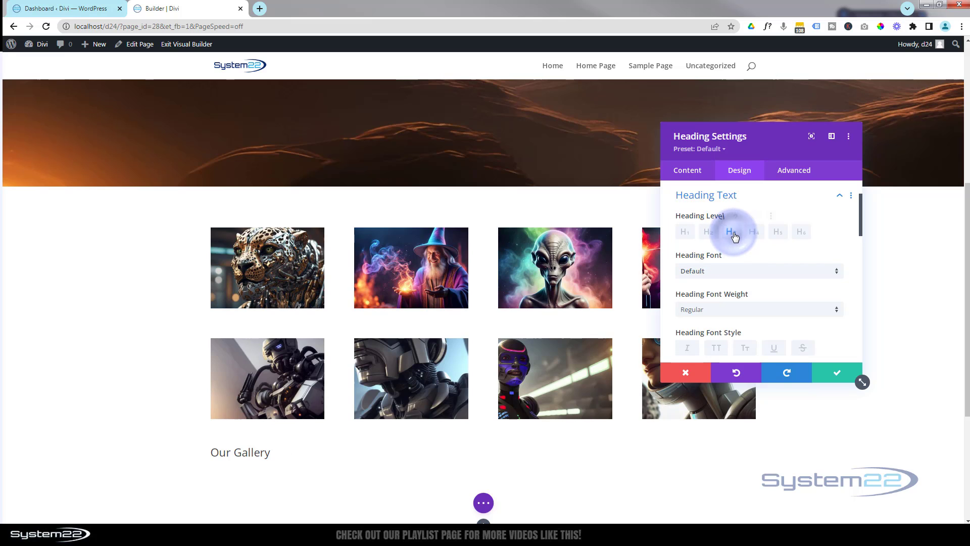
click(735, 271)
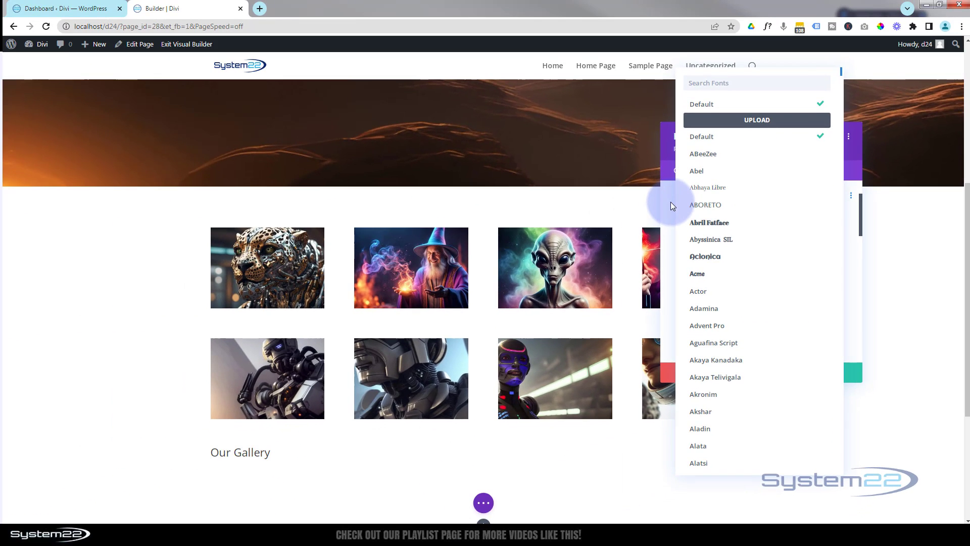
click(671, 202)
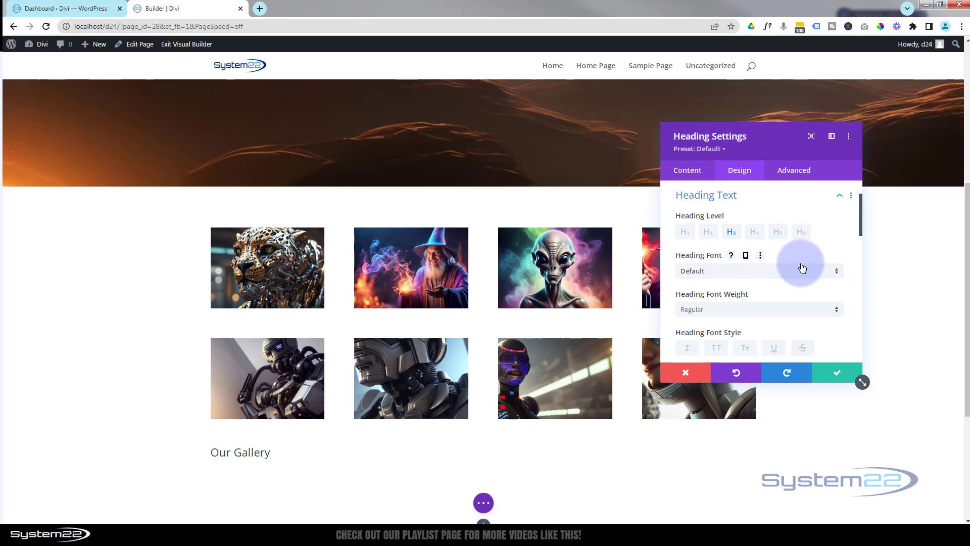
Step: Style the heading Bold, uppercase, centered and blue, at 41px with 9px letter spacing
scroll(801, 267, down, 1)
click(732, 263)
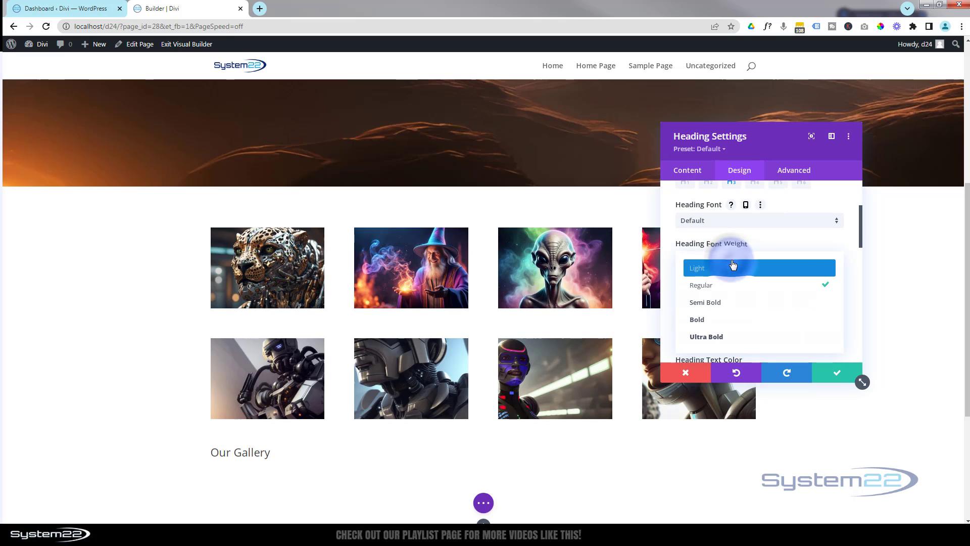
click(730, 321)
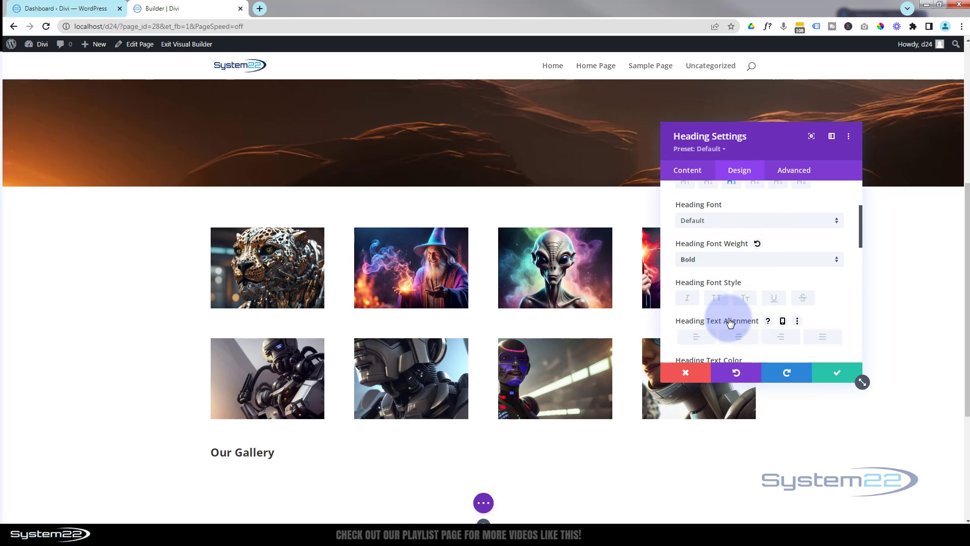
click(718, 300)
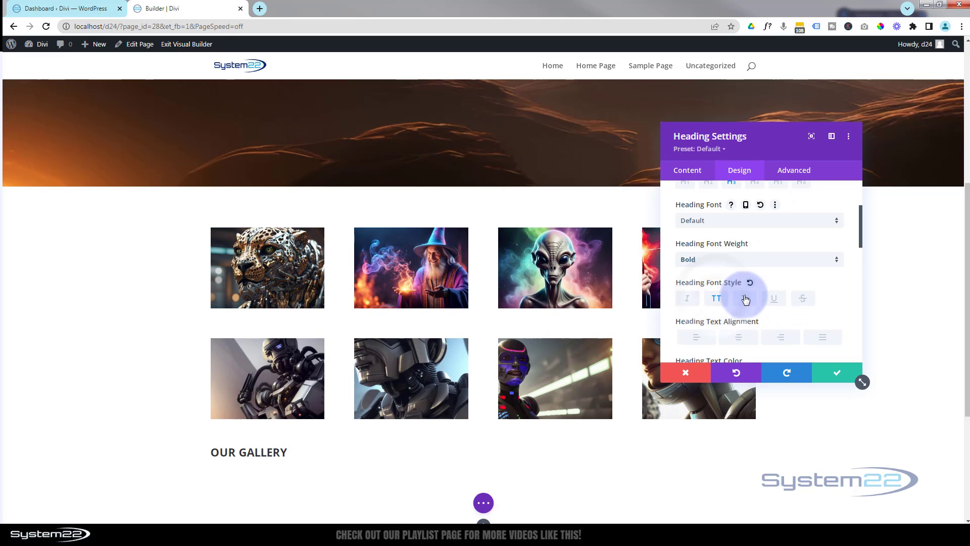
scroll(747, 299, down, 2)
click(739, 239)
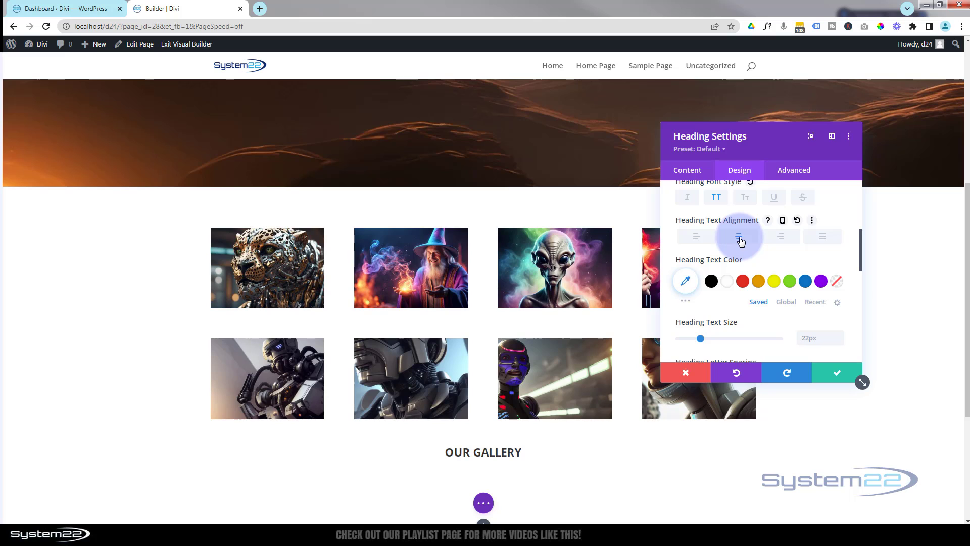
click(806, 281)
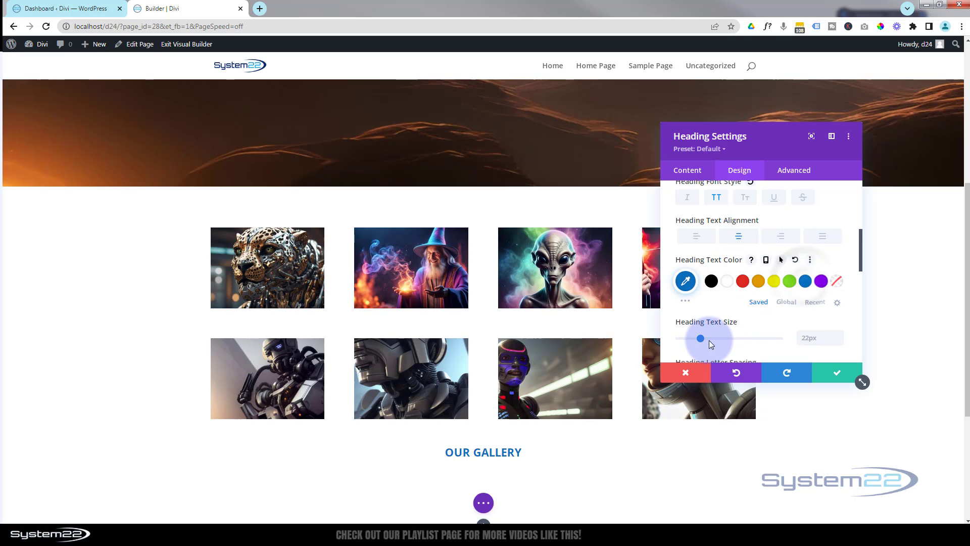
drag(702, 338, 721, 340)
scroll(720, 339, down, 2)
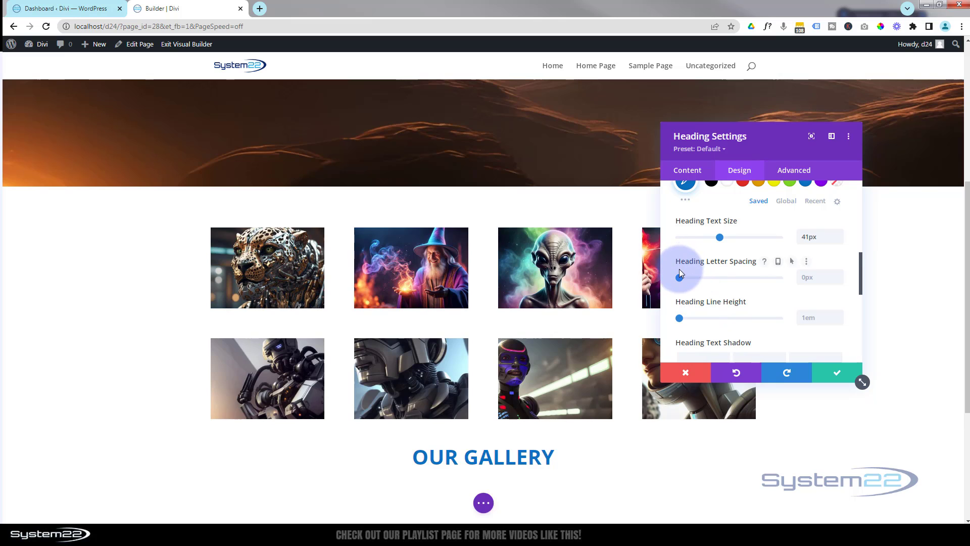
drag(680, 277, 690, 277)
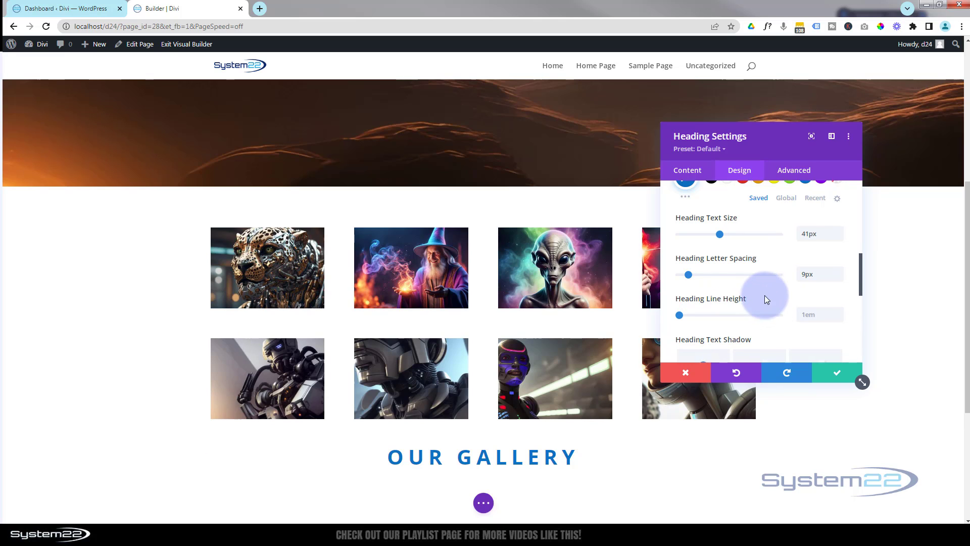
Step: Apply the top-middle Heading Text Shadow preset to 'Our Gallery'
scroll(765, 295, down, 5)
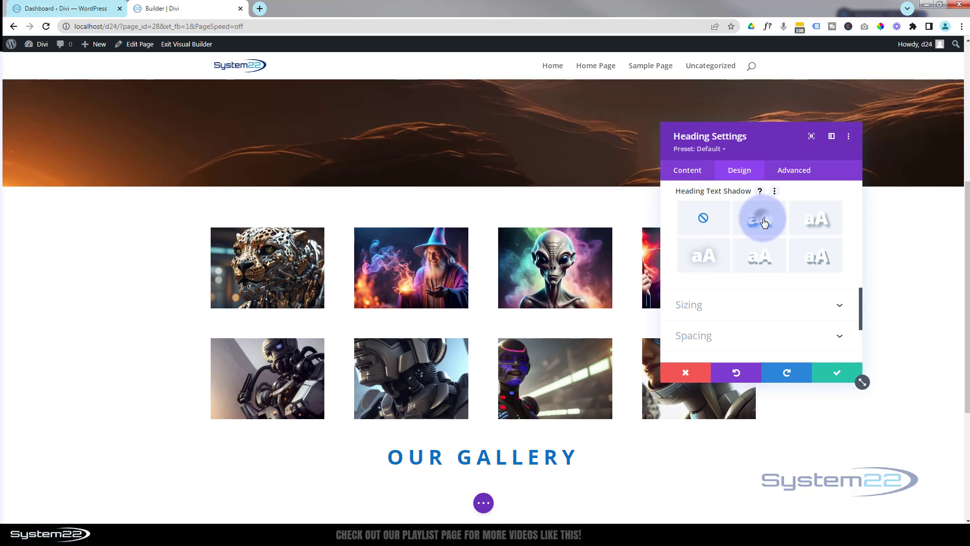
click(764, 222)
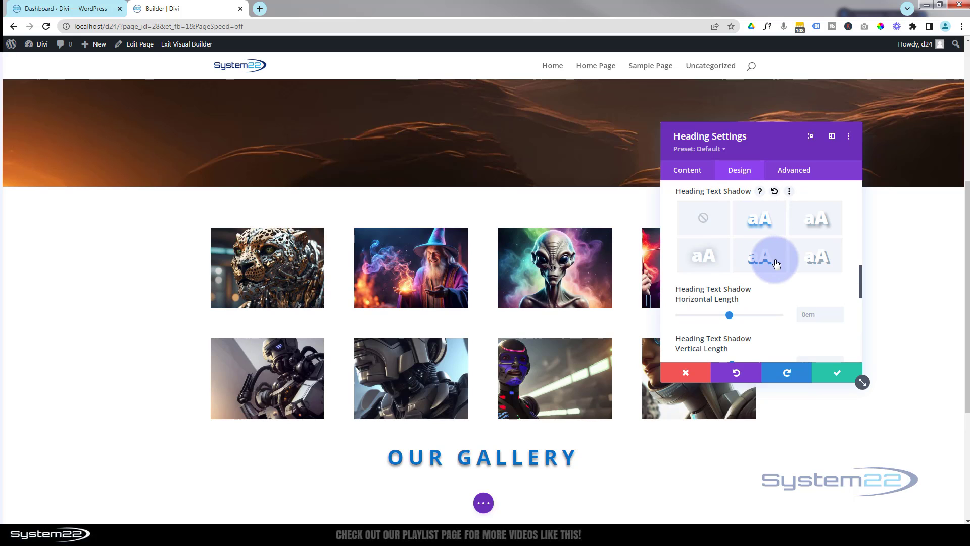
scroll(778, 262, down, 3)
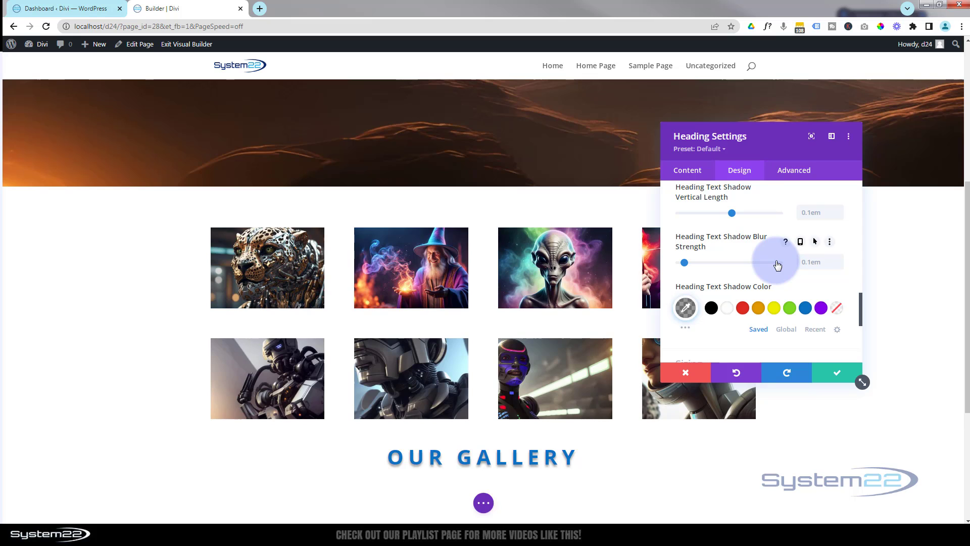
scroll(777, 263, down, 1)
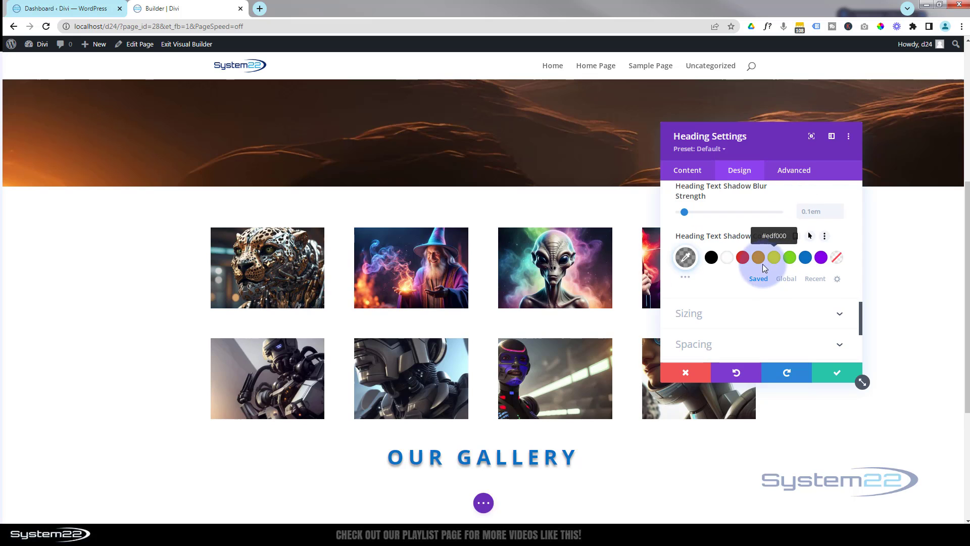
scroll(734, 280, down, 2)
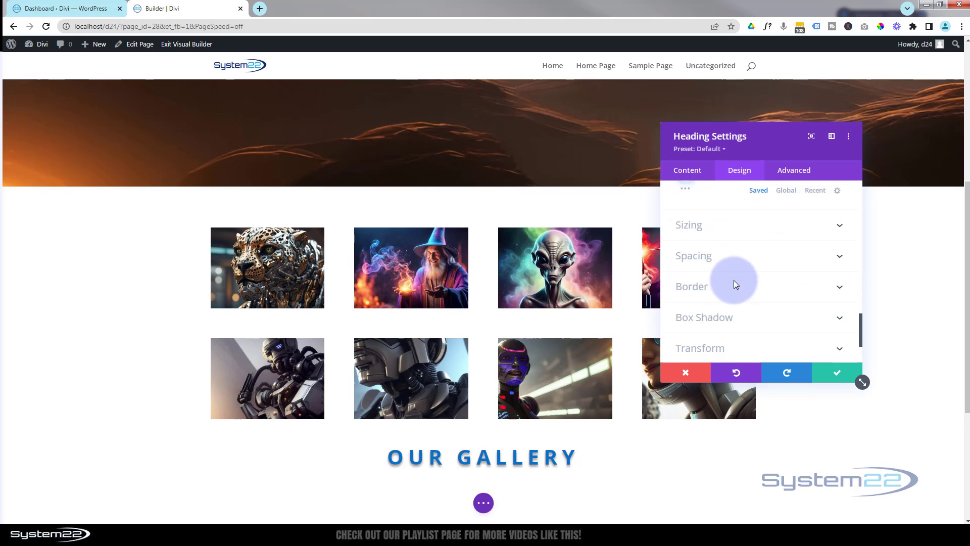
Step: Save the heading settings and drag the OUR GALLERY heading above the gallery
click(832, 375)
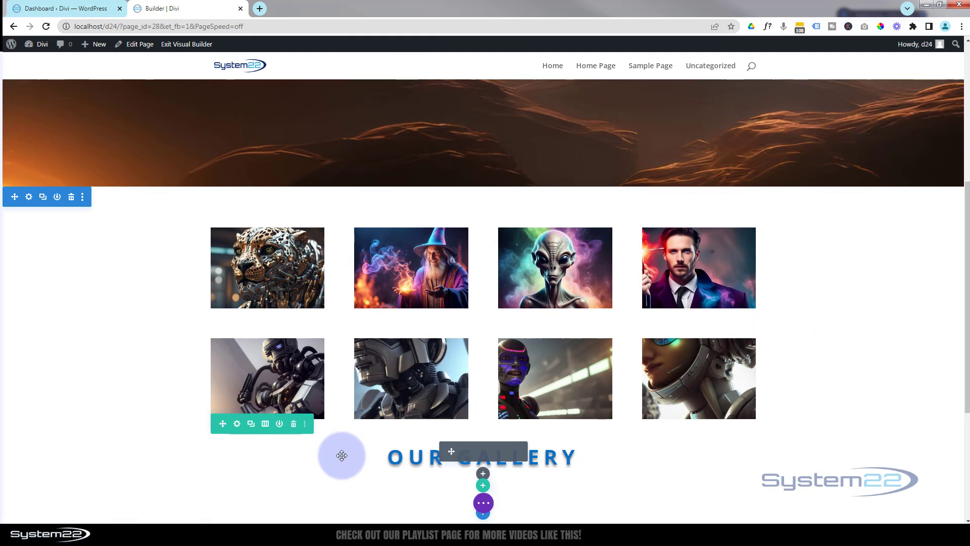
mouse_move(222, 424)
drag(222, 423, 398, 218)
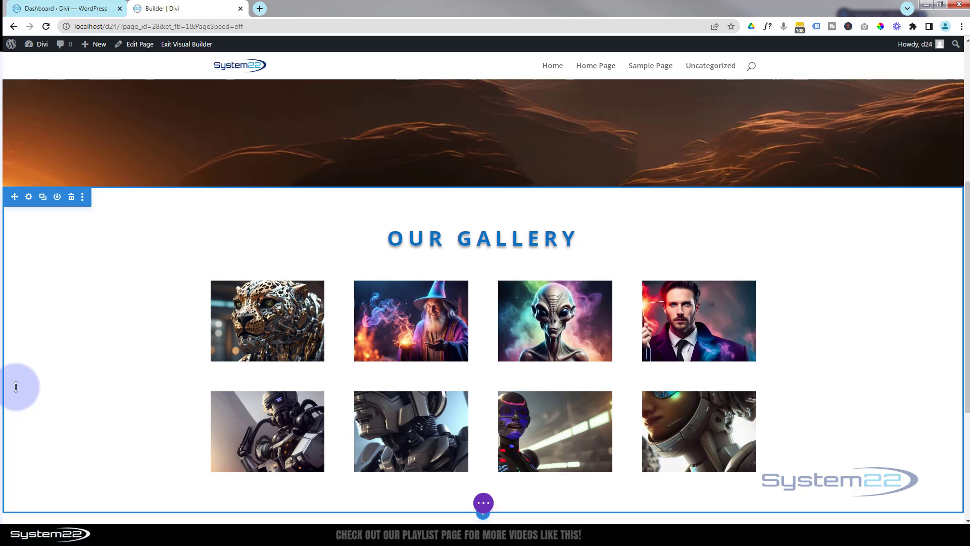
Step: Save the page as a draft
click(483, 506)
click(884, 507)
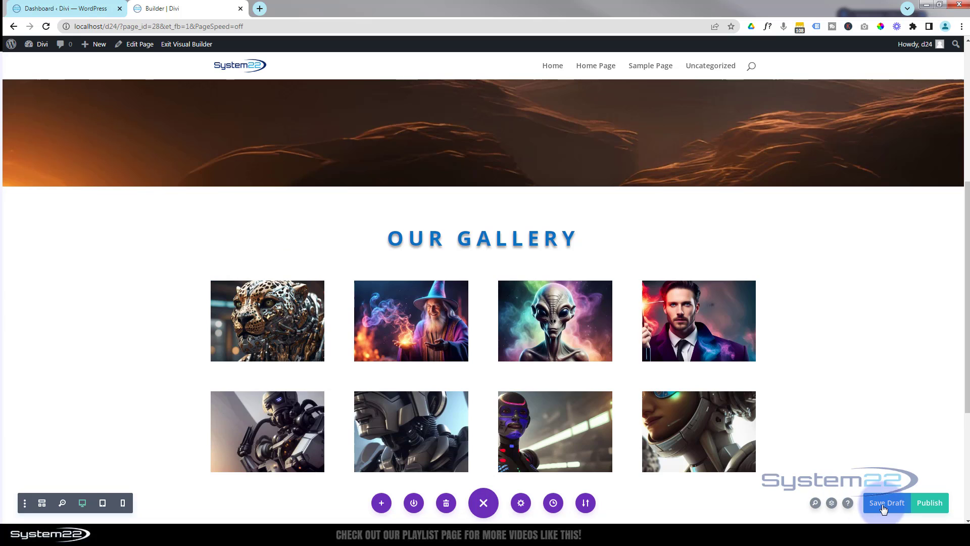
click(883, 507)
Step: Exit the Visual Builder and scroll through the gallery and footer, then back up to the hero
click(193, 46)
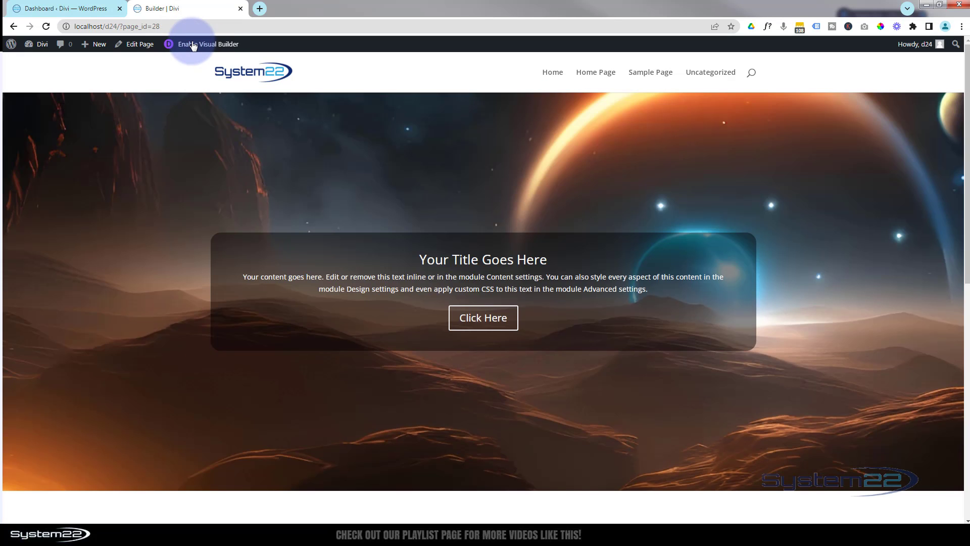
scroll(186, 253, down, 6)
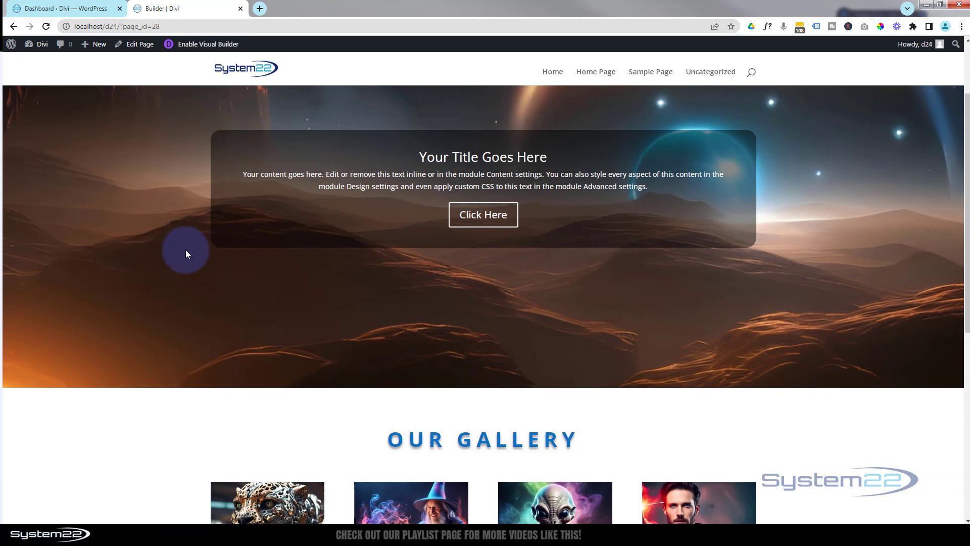
scroll(186, 249, down, 3)
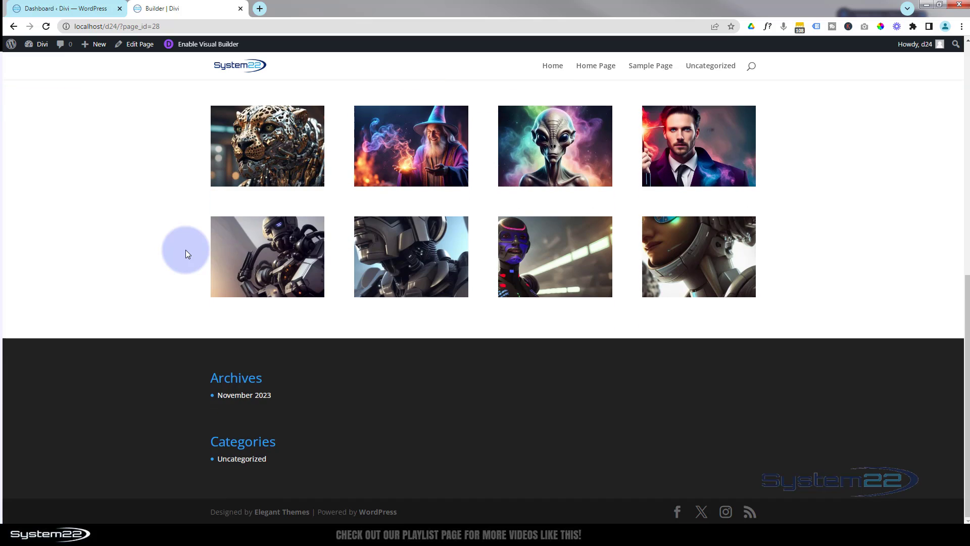
scroll(186, 250, up, 7)
scroll(186, 250, up, 3)
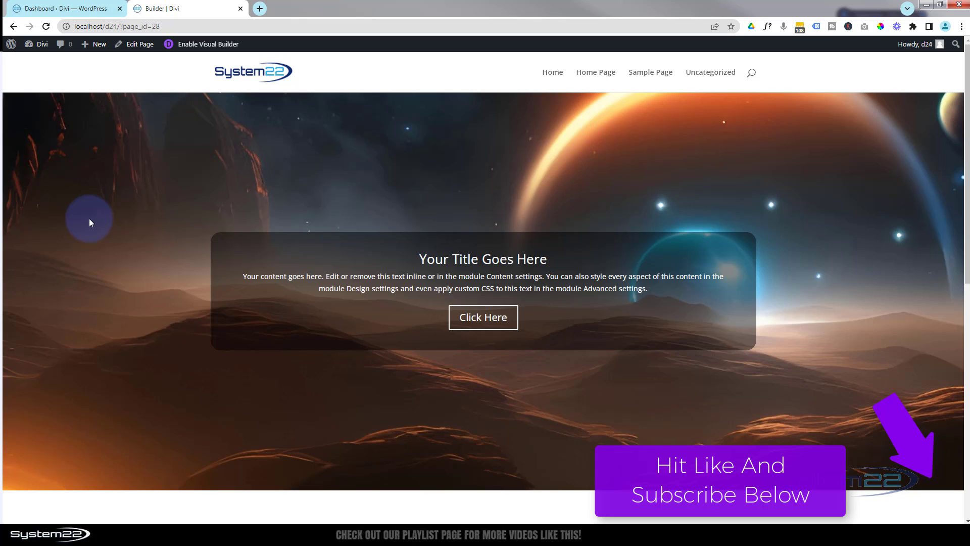
scroll(127, 256, down, 5)
scroll(126, 256, down, 3)
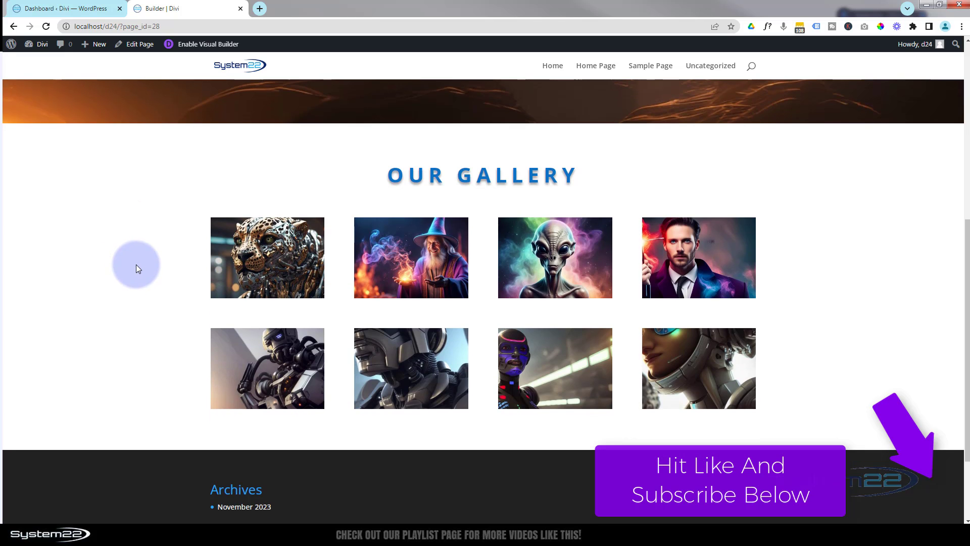
scroll(136, 268, up, 8)
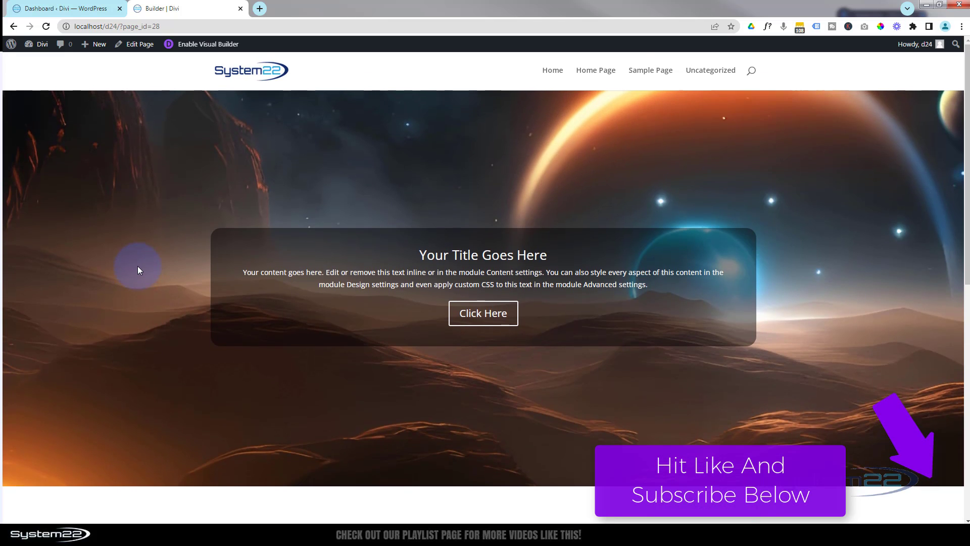